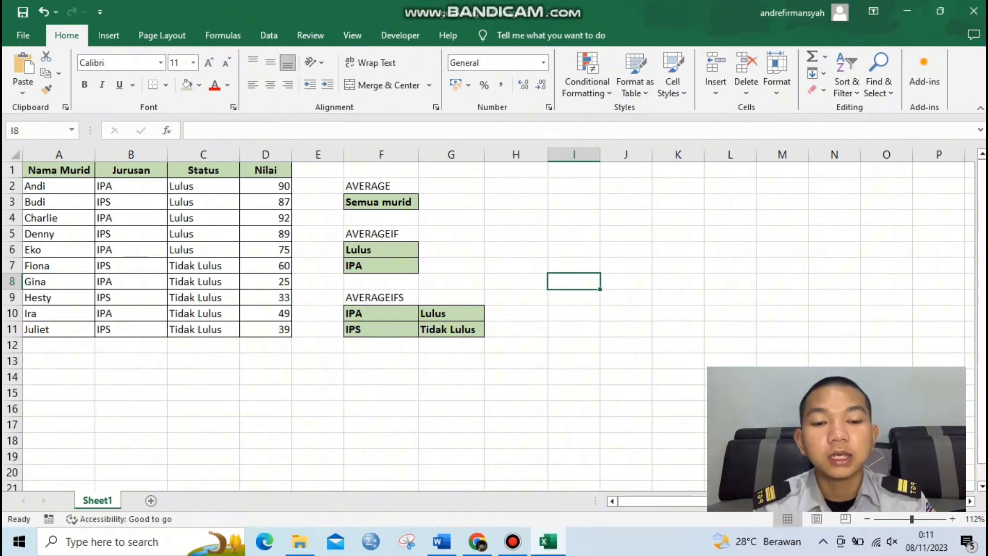
Step: Calculate the average score of all students in G3 with AVERAGE over D2:D11
left_click(451, 218)
double_click(452, 202)
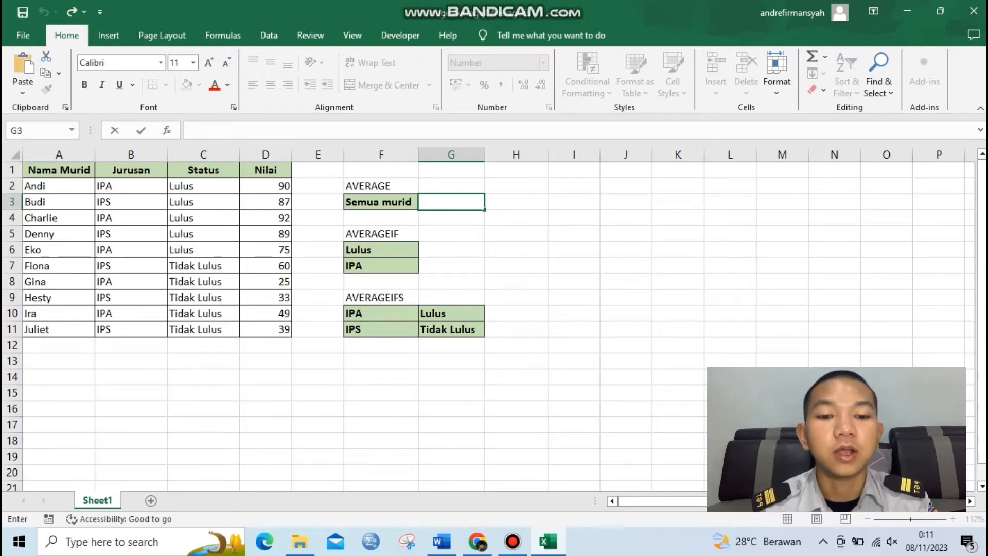
type("=")
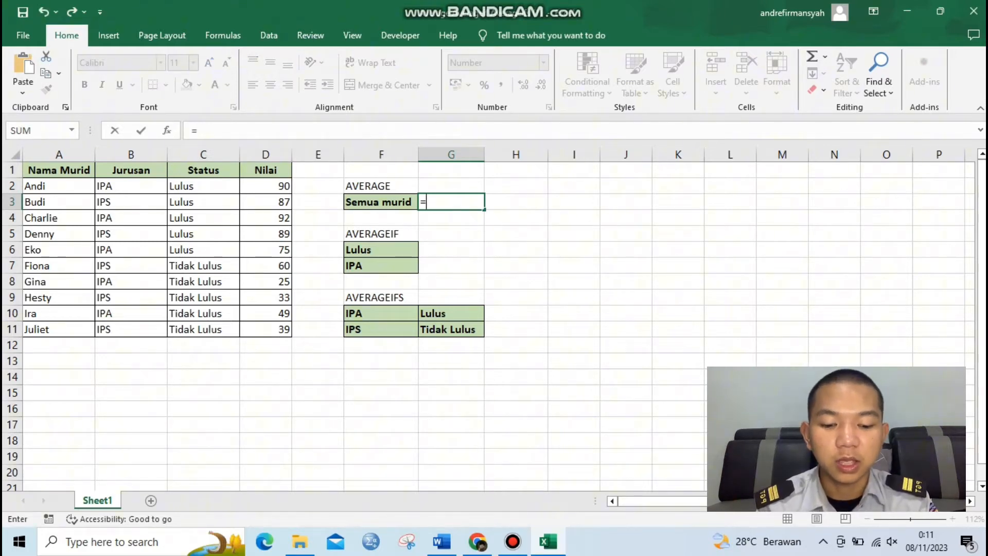
type("aver")
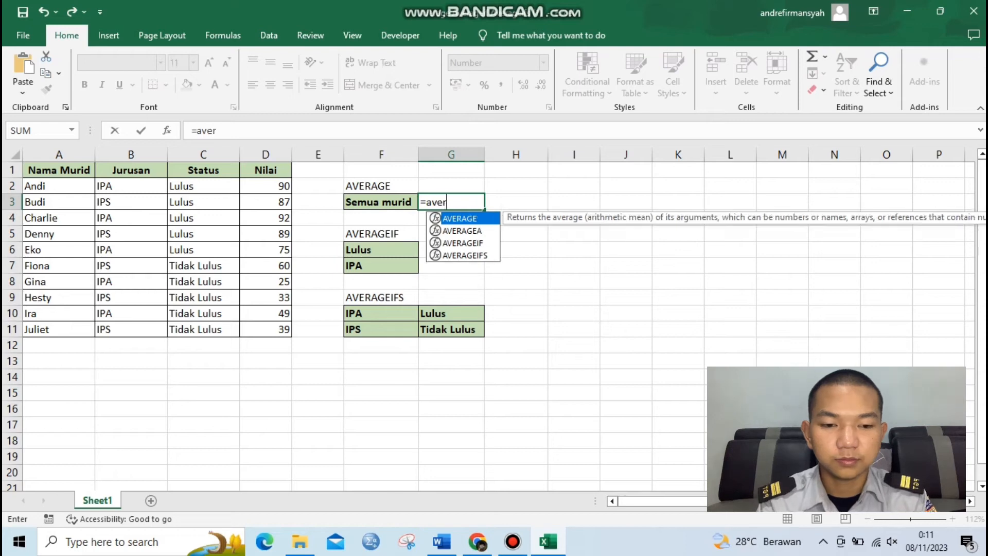
key("Tab")
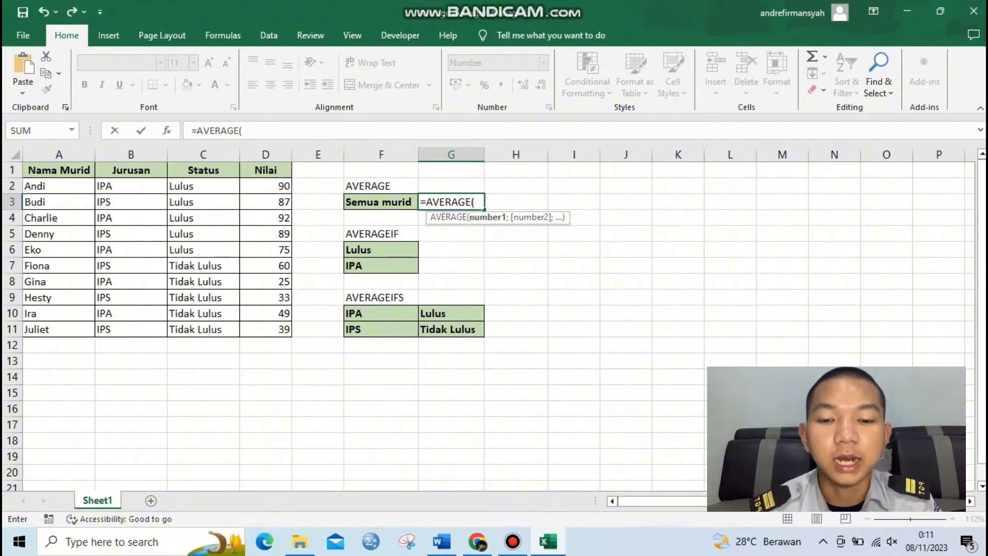
left_click_drag(265, 186, 268, 329)
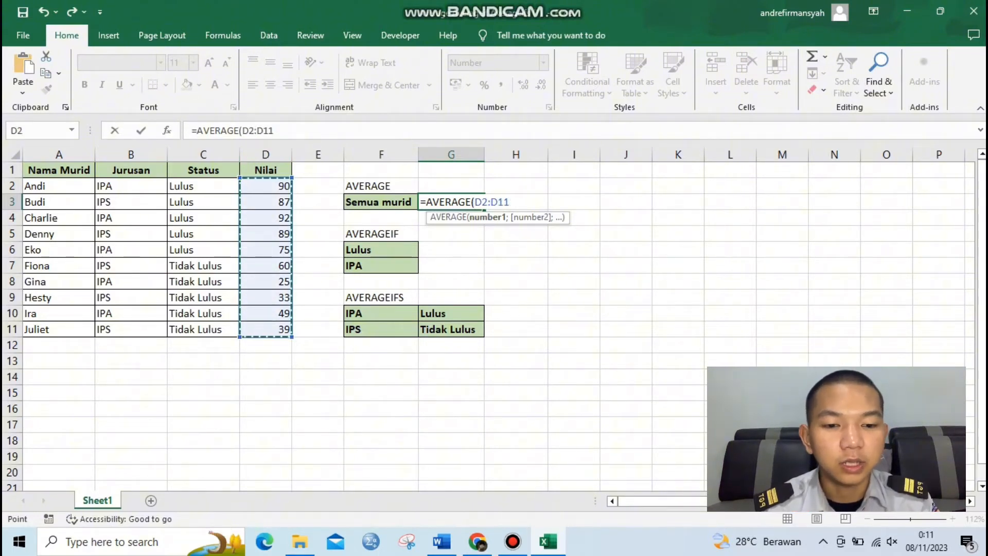
key("Return")
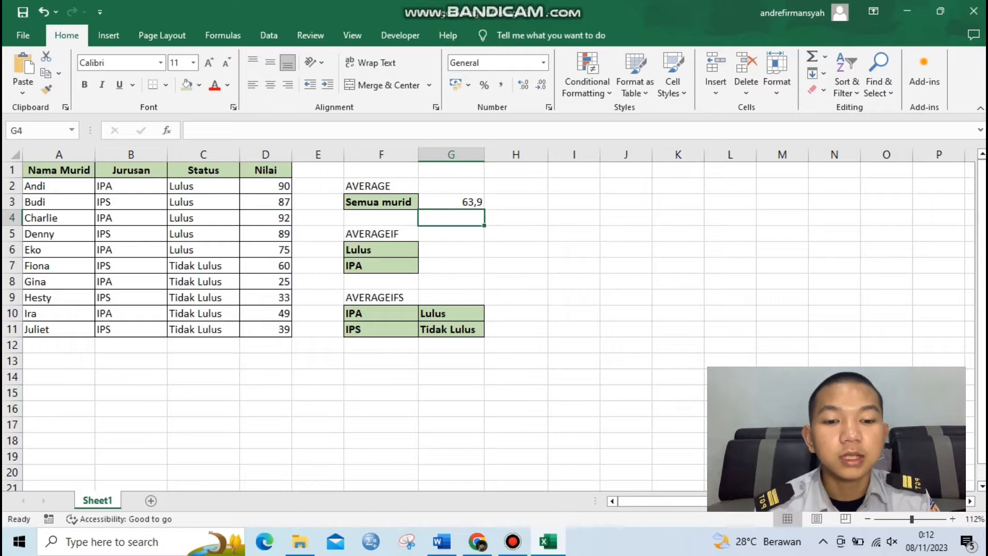
Step: Calculate the average score of students with status Lulus in G6 with the formula =AVERAGEIF(C2:C11;F6;D2:D11)
left_click(452, 250)
double_click(452, 250)
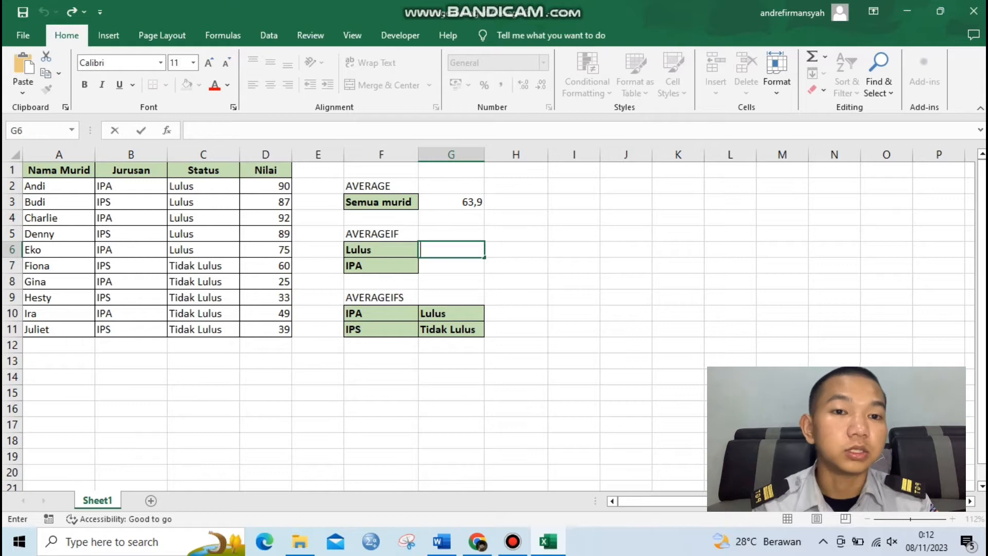
type("=")
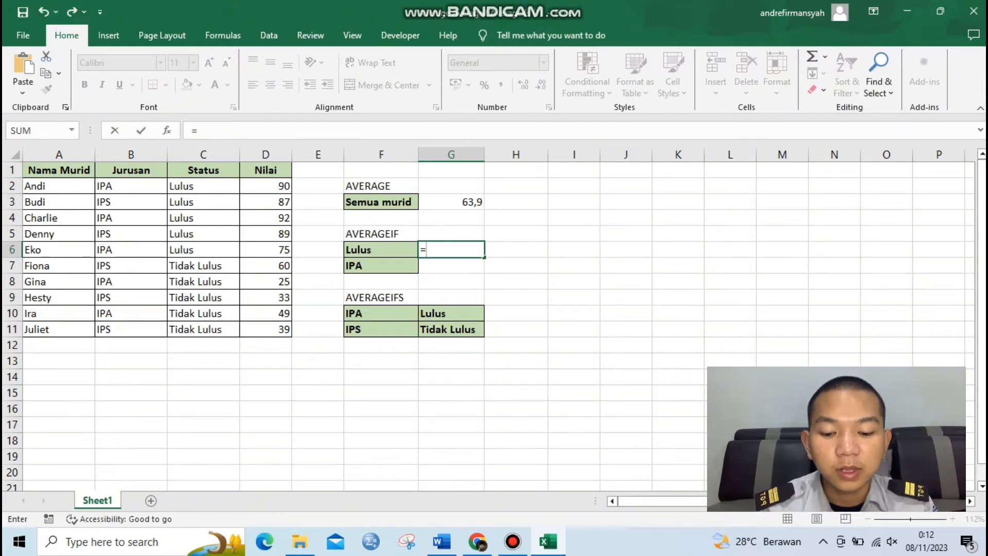
type("ave")
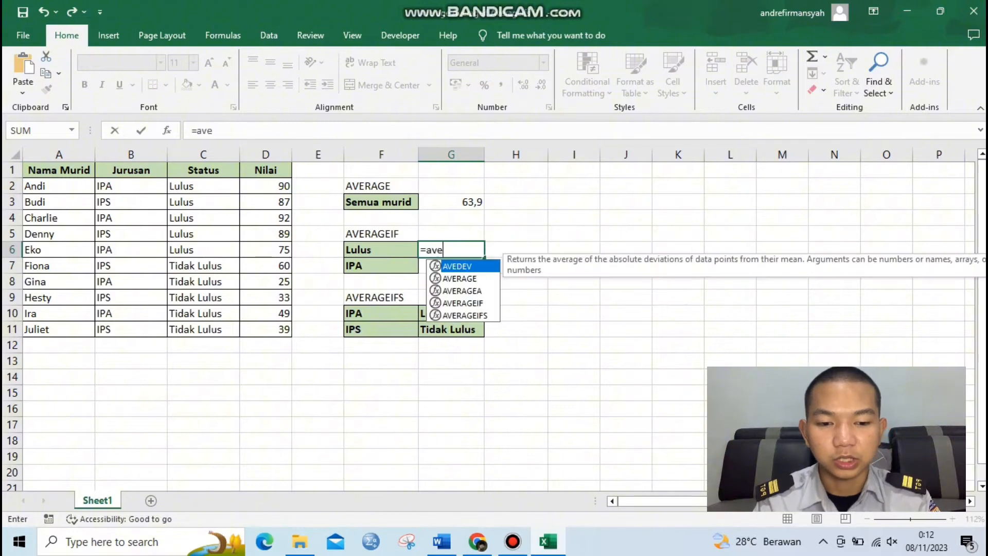
type("ragei")
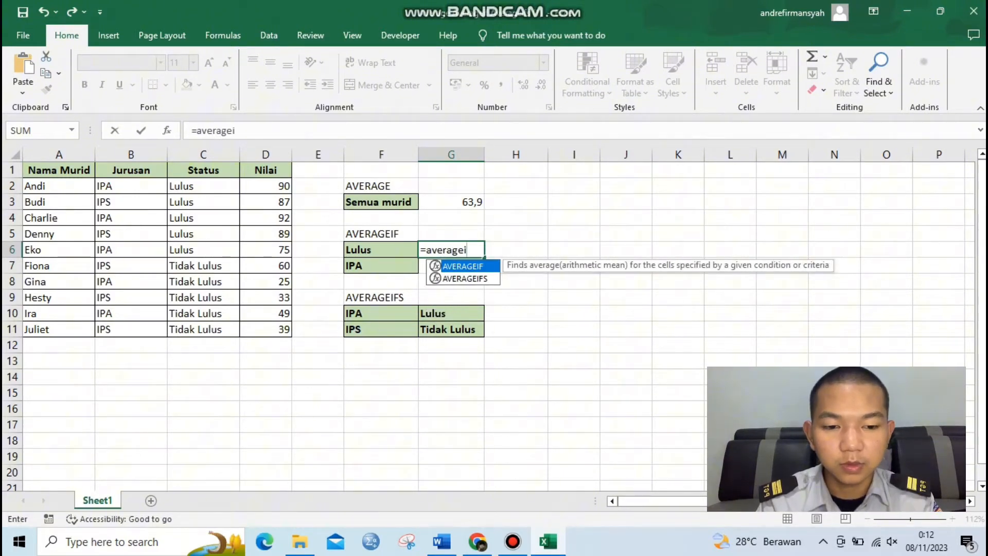
key("Tab")
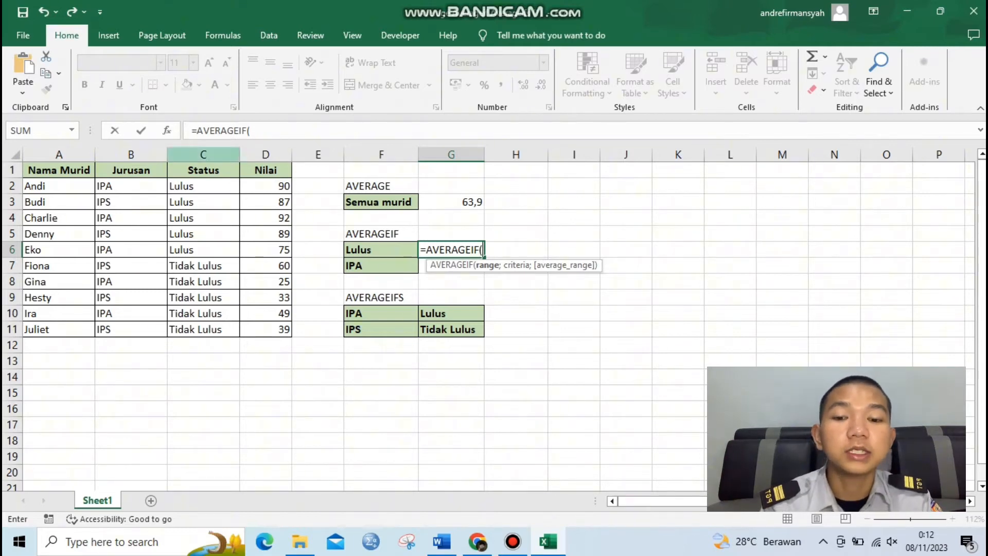
left_click_drag(226, 186, 234, 330)
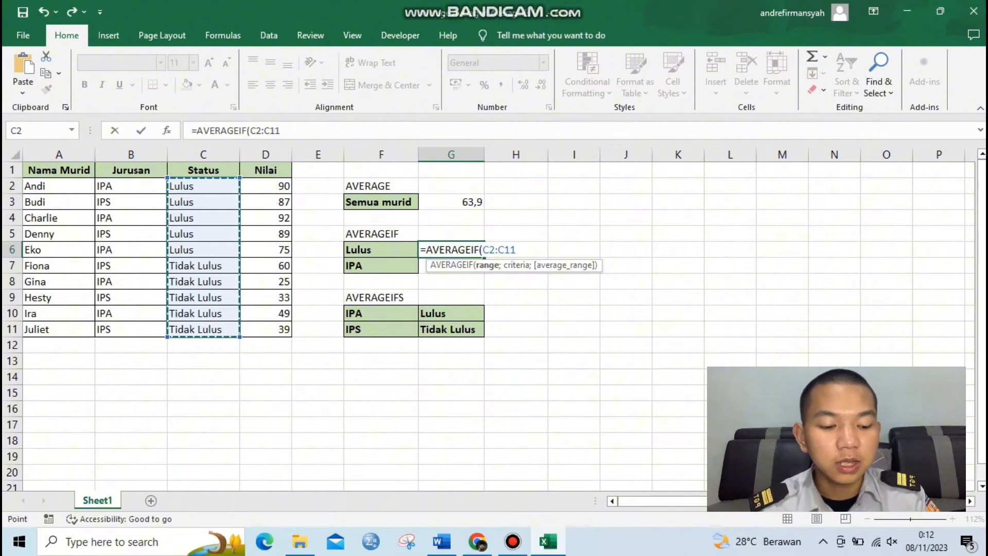
type(";")
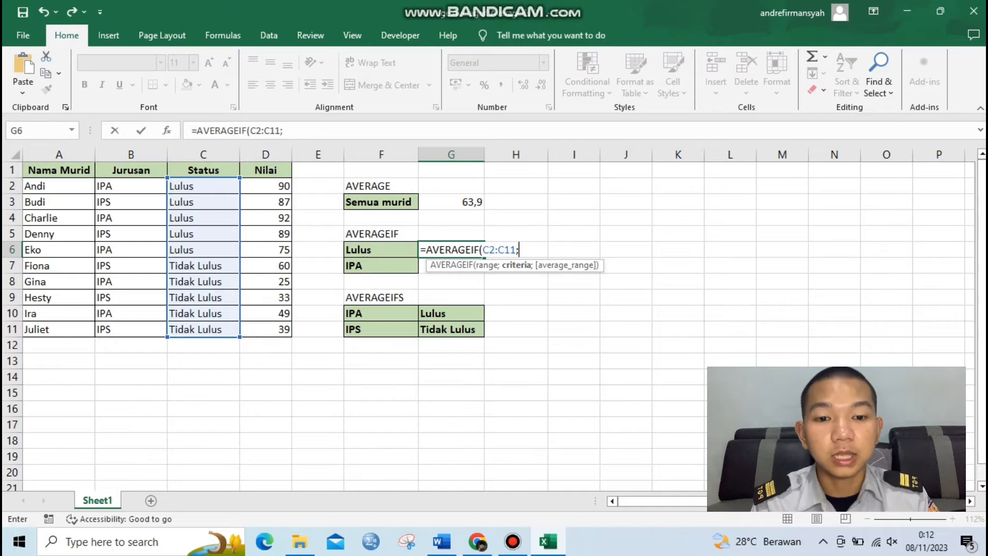
left_click(382, 250)
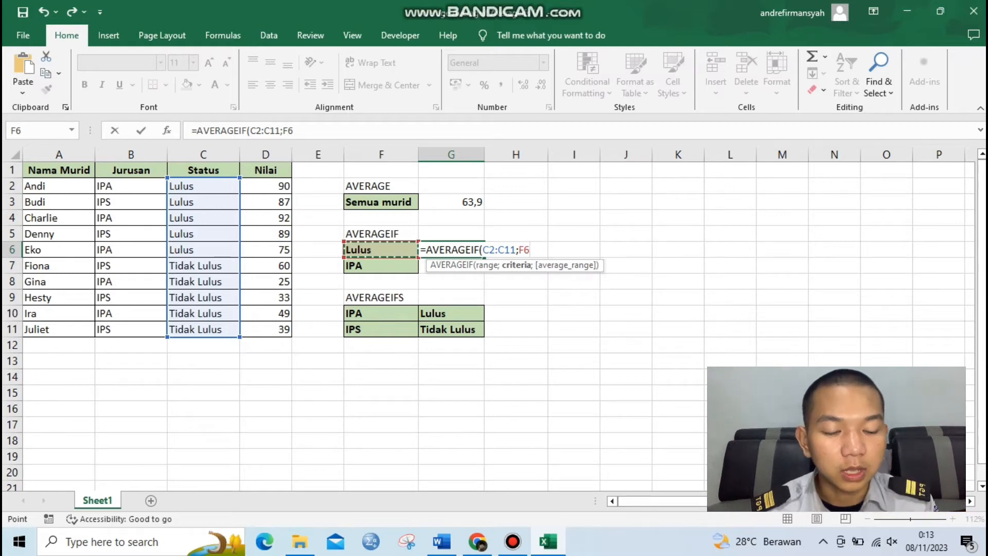
type(";")
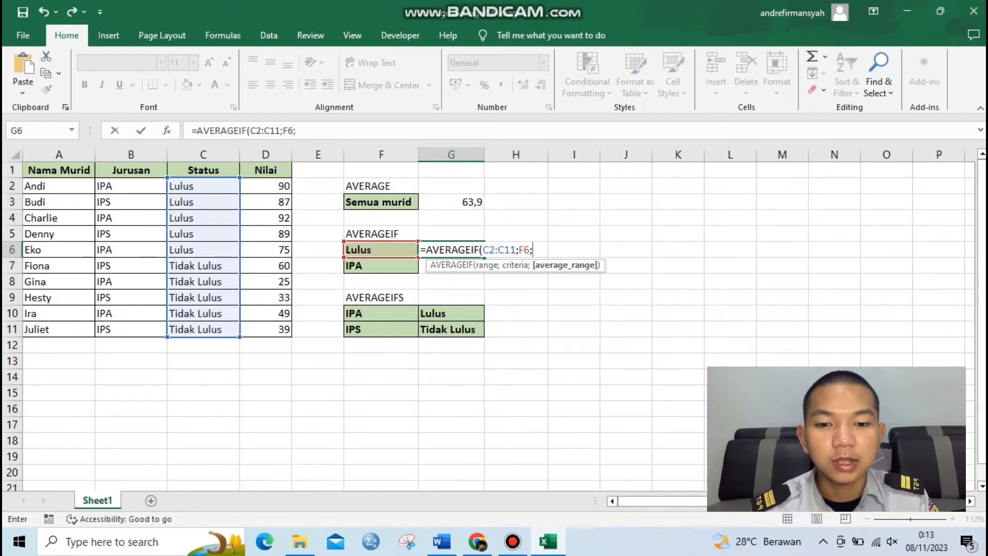
left_click_drag(281, 185, 289, 332)
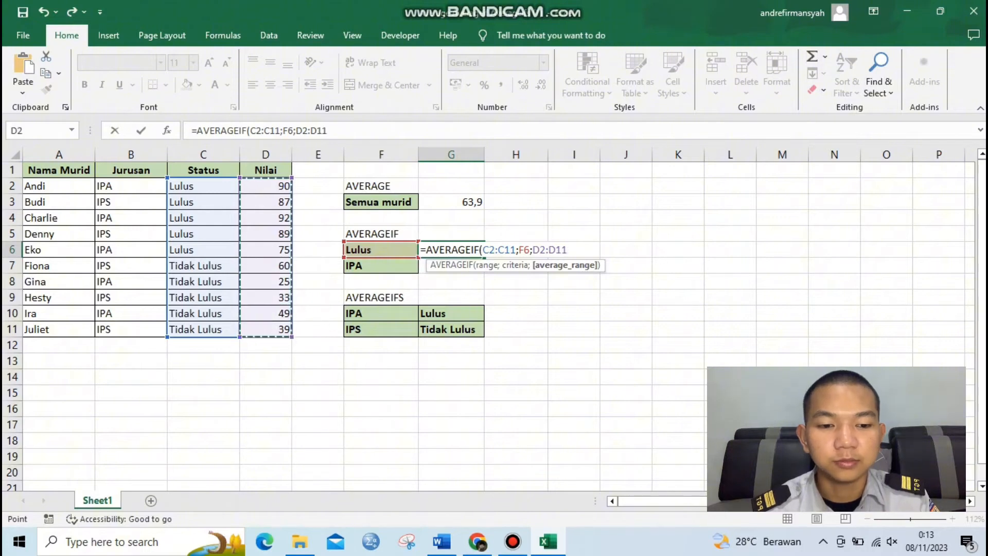
type(")")
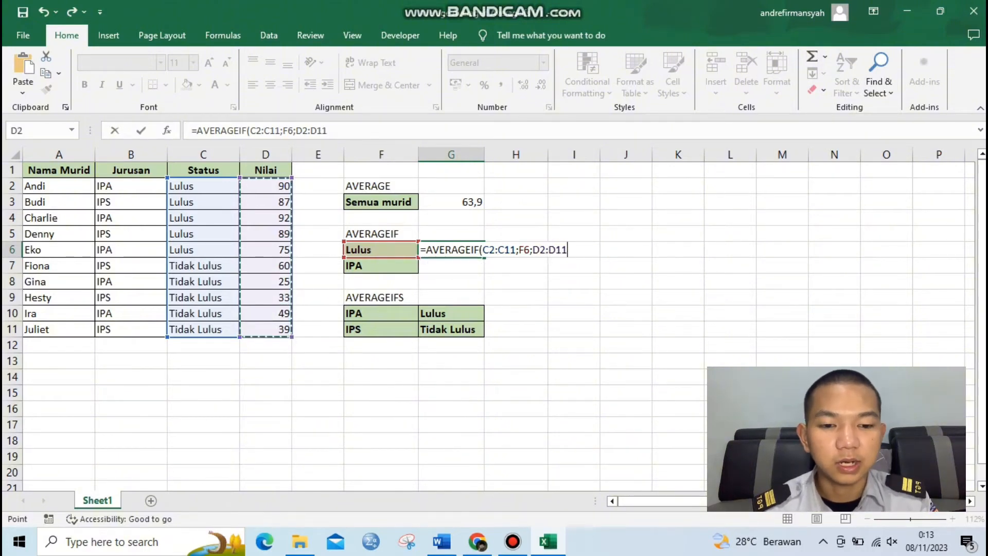
key("Return")
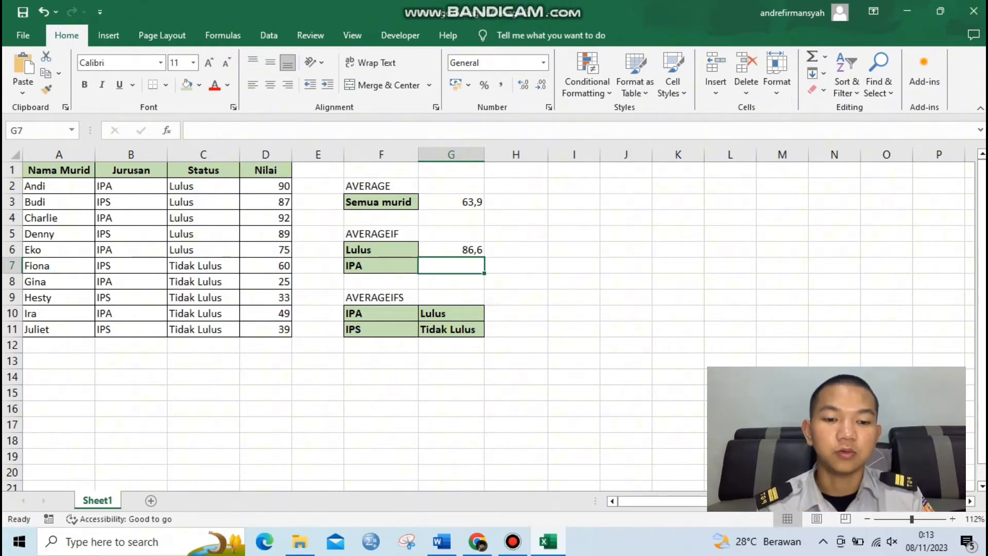
Step: Calculate the average score of IPA students in G7 with AVERAGEIF, using range B2:B11, criterion F7 and average range D2:D11
key("BackSpace")
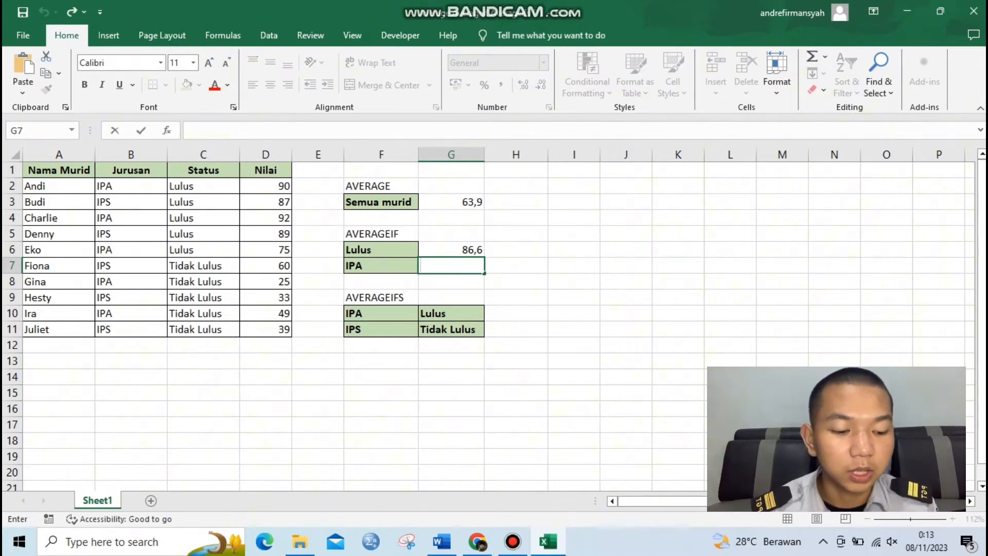
type("=")
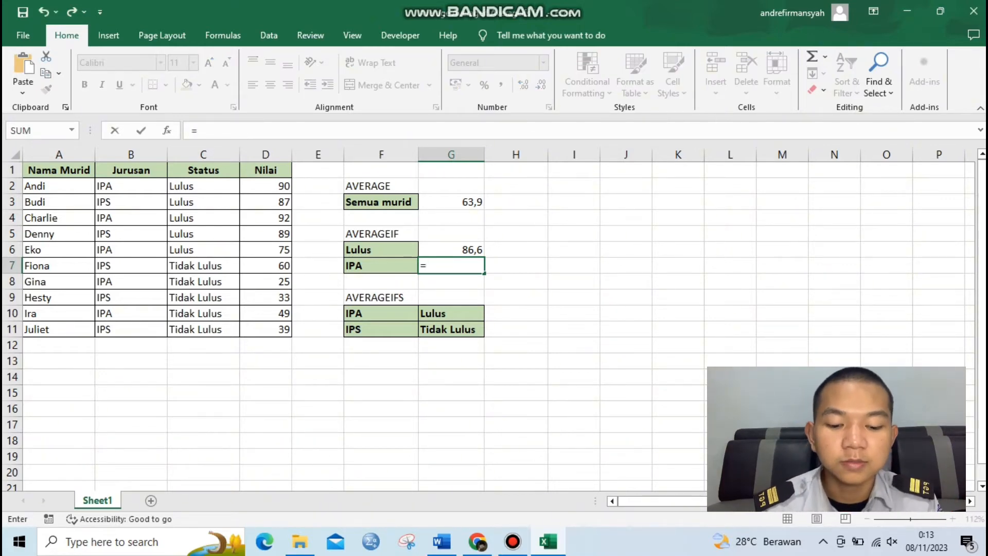
type("averange")
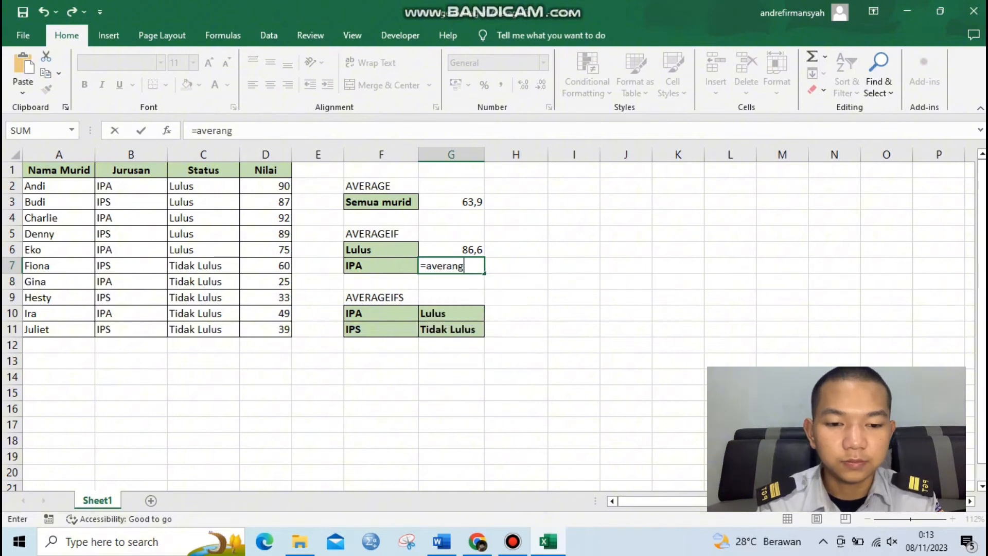
key("BackSpace")
key("BackSpace")
key("BackSpace")
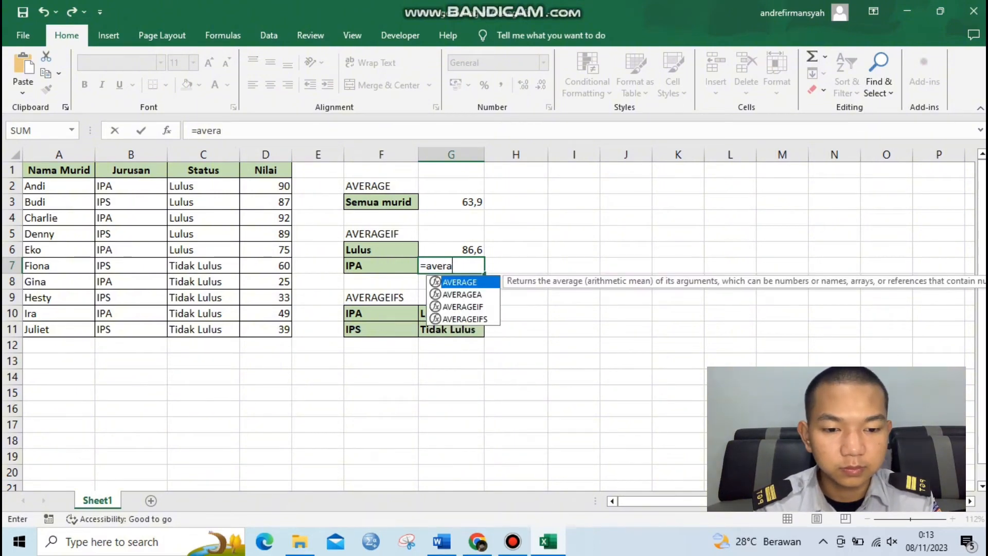
type("gei")
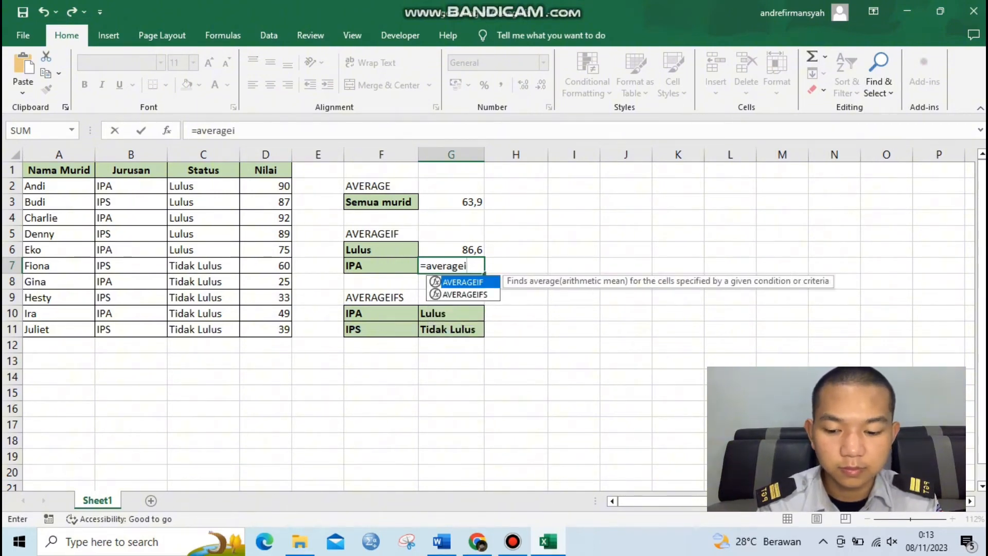
key("Tab")
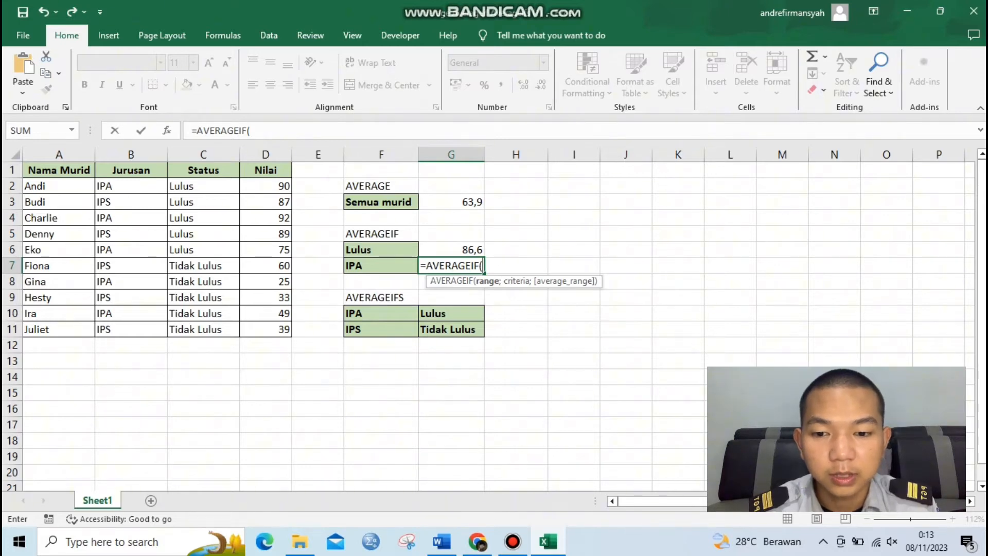
left_click_drag(129, 186, 155, 331)
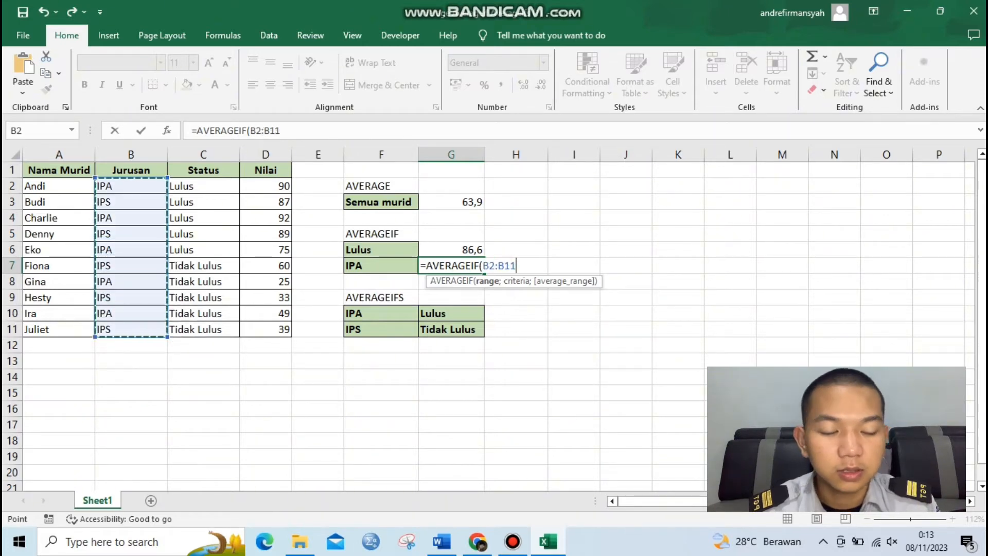
type(";")
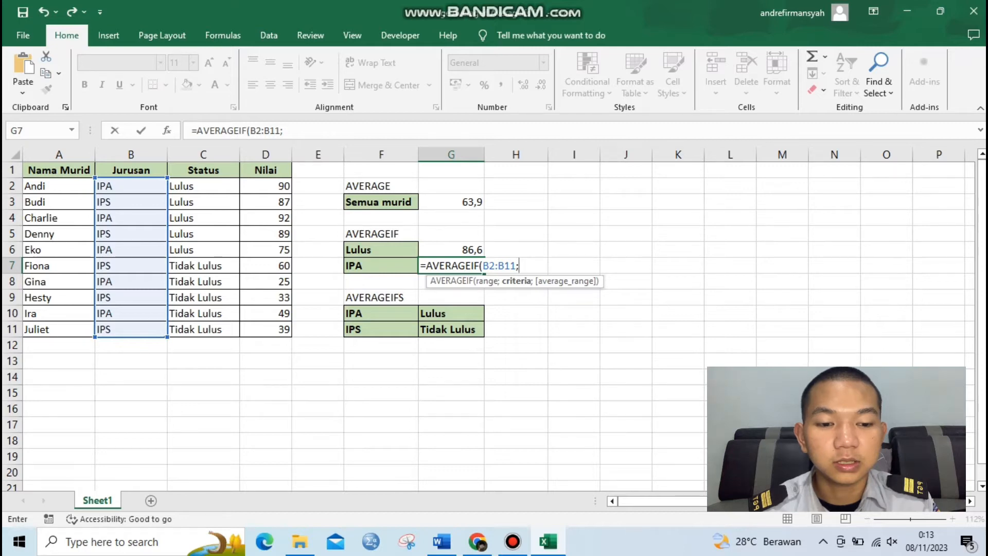
left_click(381, 266)
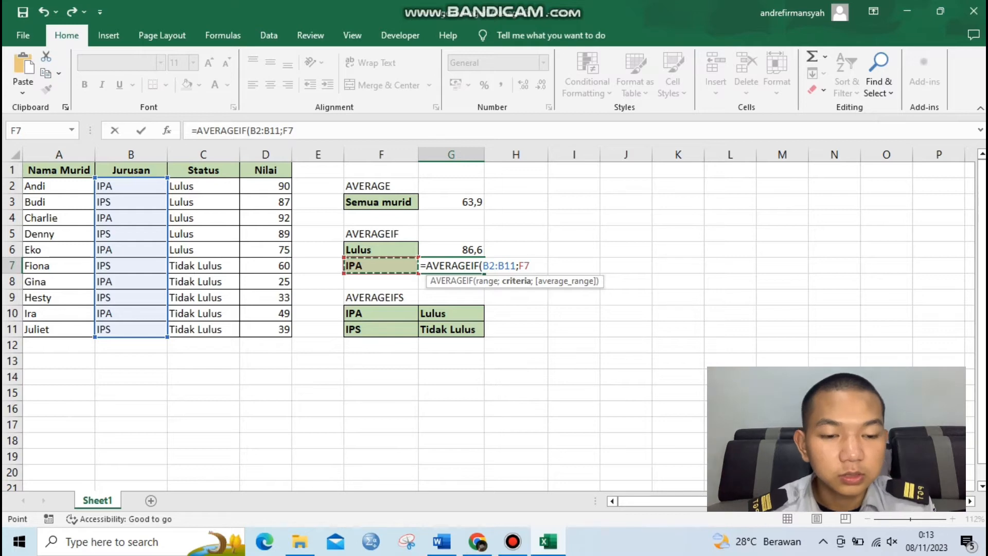
type(";")
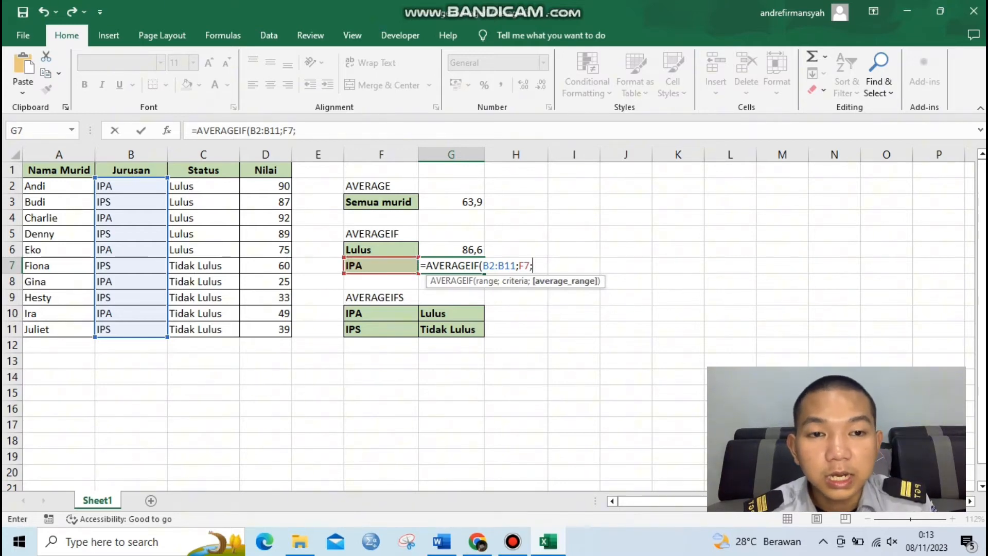
left_click_drag(281, 186, 285, 329)
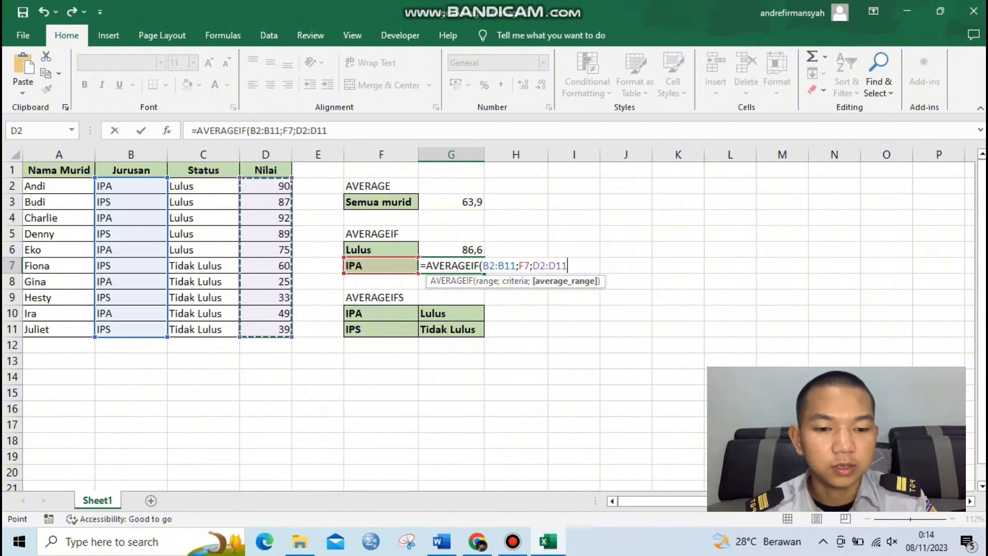
key("Return")
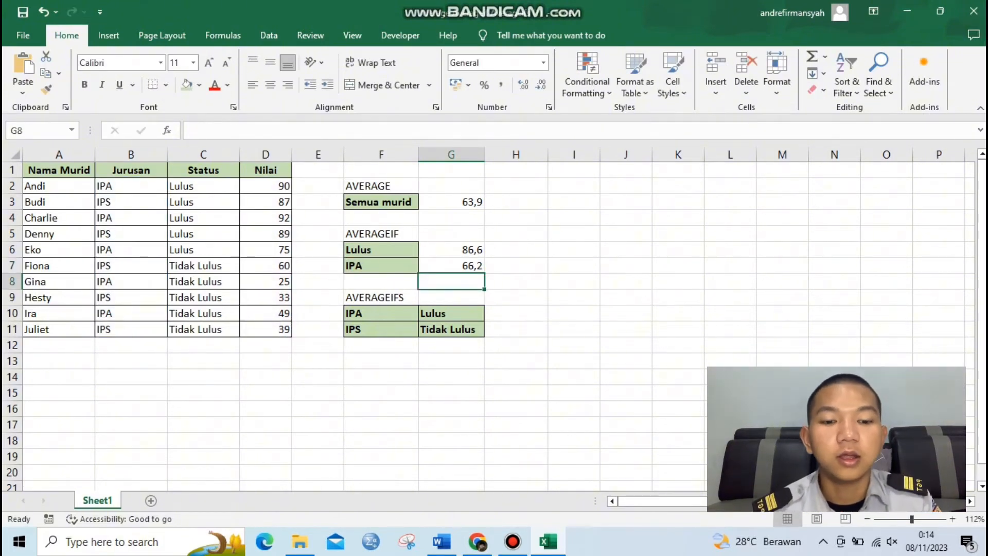
Step: Start an AVERAGEIFS formula in H10 with D2:D11 as the average range
double_click(516, 314)
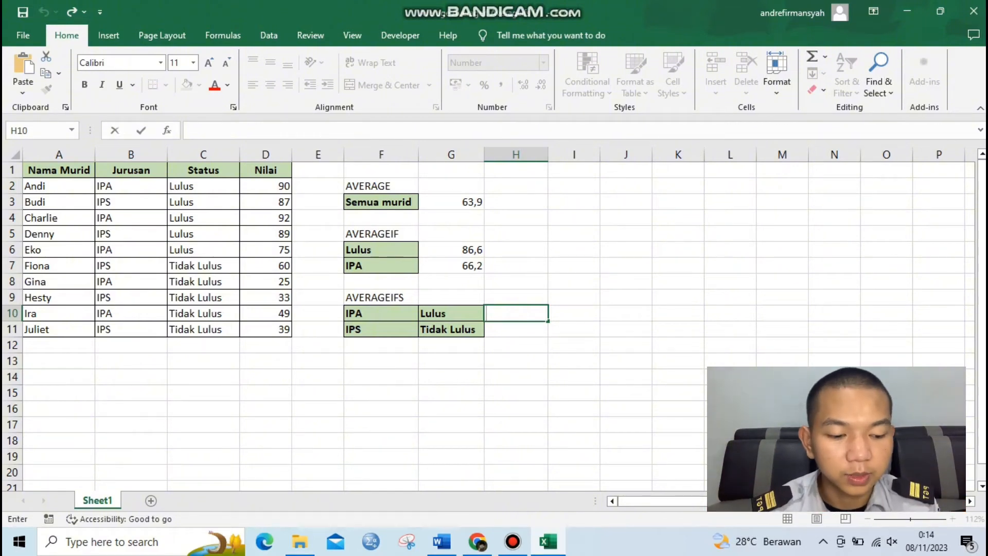
type("=")
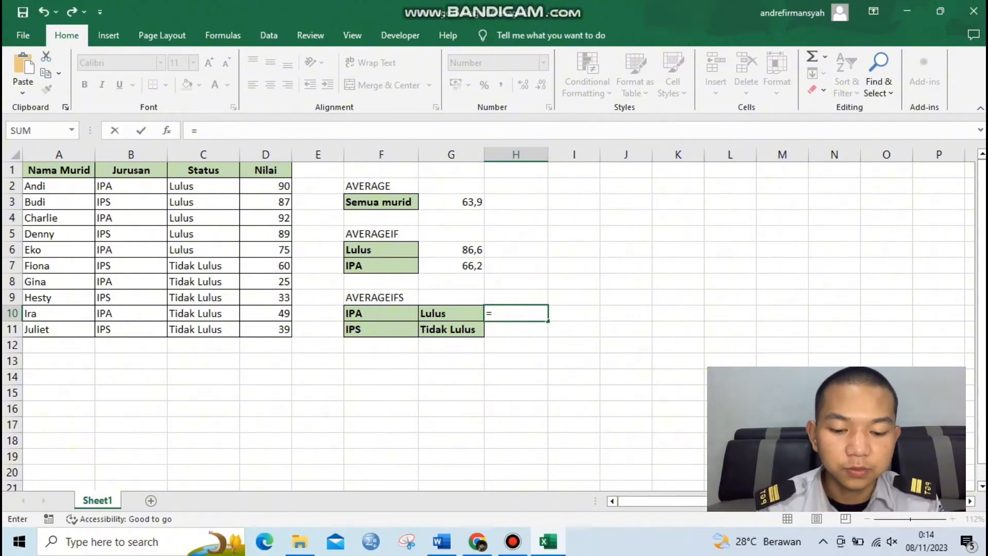
type("averange")
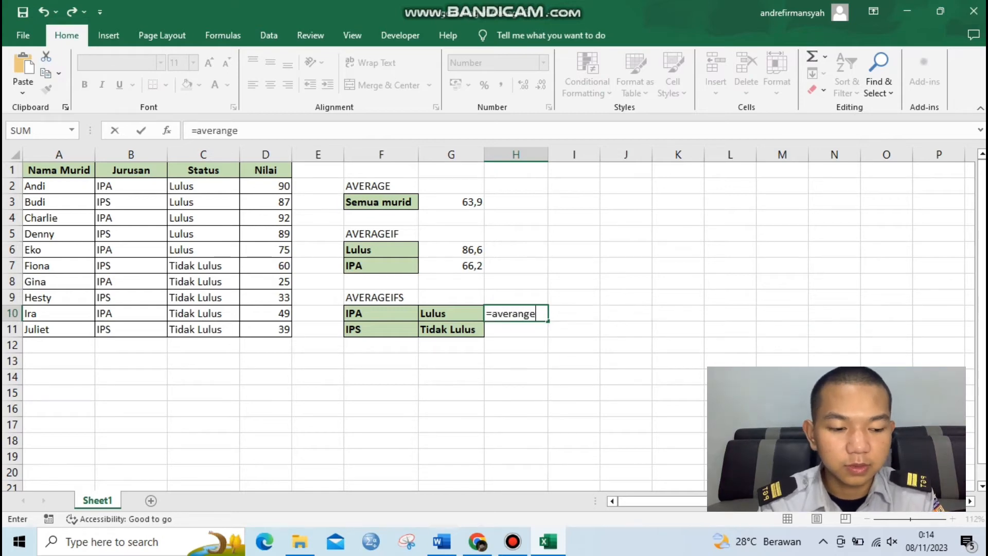
key("BackSpace")
key("BackSpace")
key("BackSpace")
type("geif")
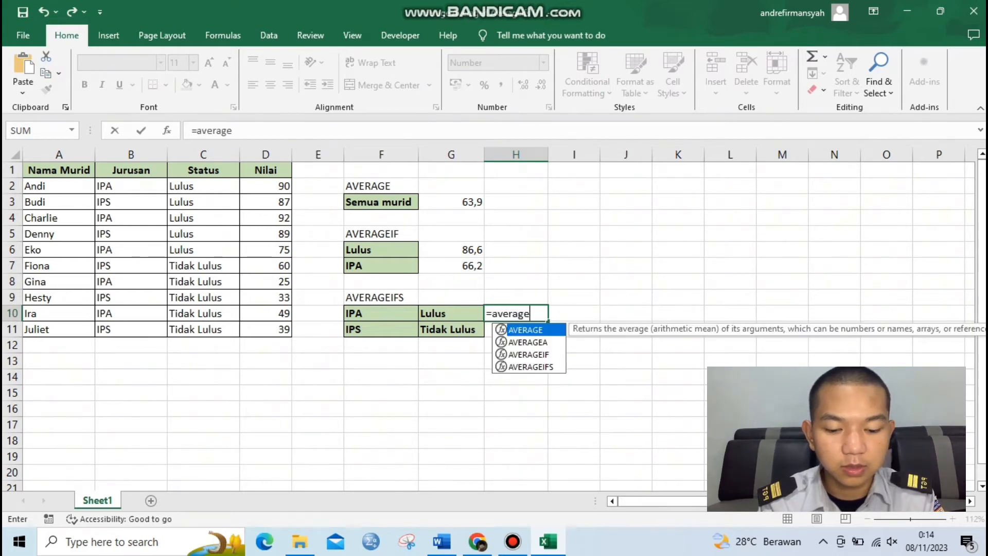
type("s")
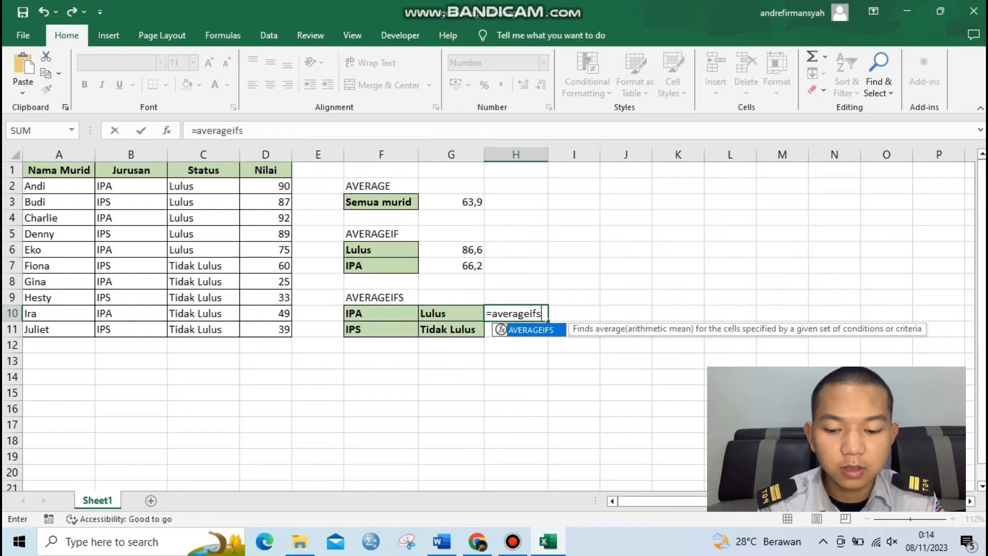
key("Tab")
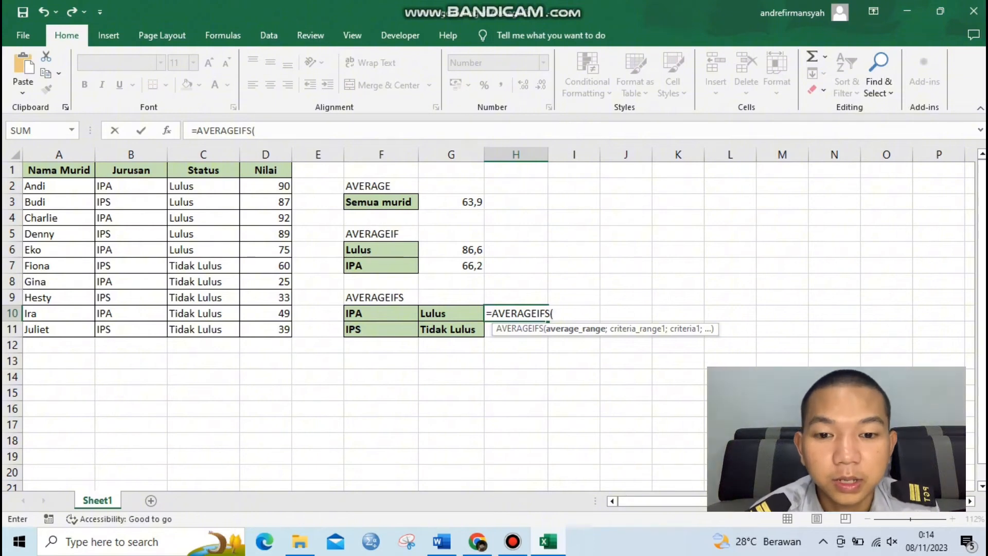
left_click_drag(273, 187, 281, 332)
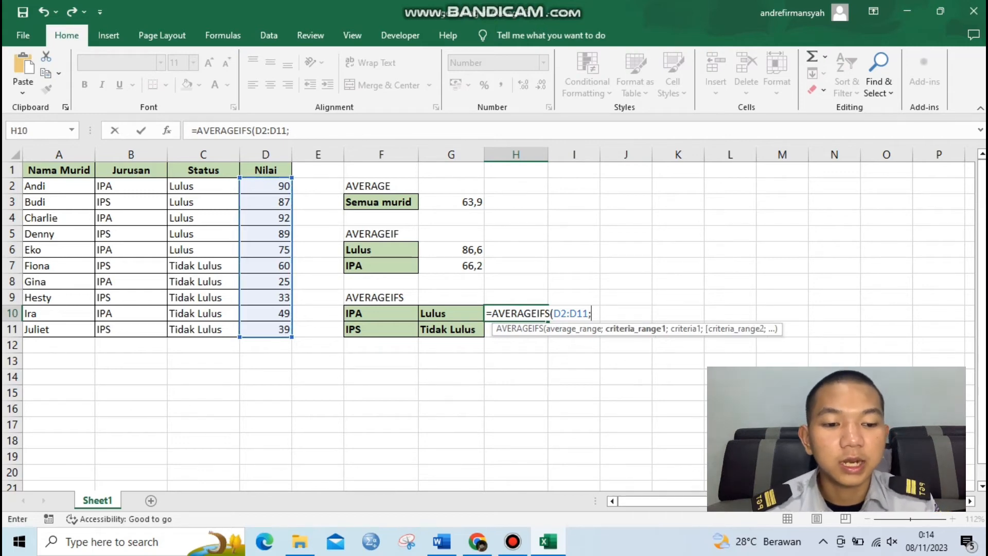
type(";")
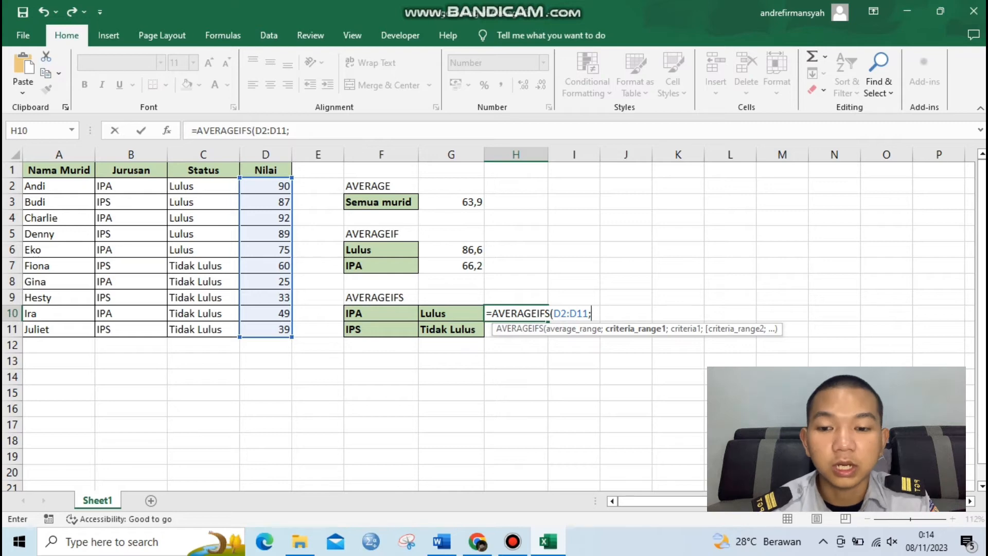
Step: Complete the H10 formula with criteria range B2:B11 matching F10 and criteria range C2:C11 matching G10
left_click_drag(154, 186, 155, 330)
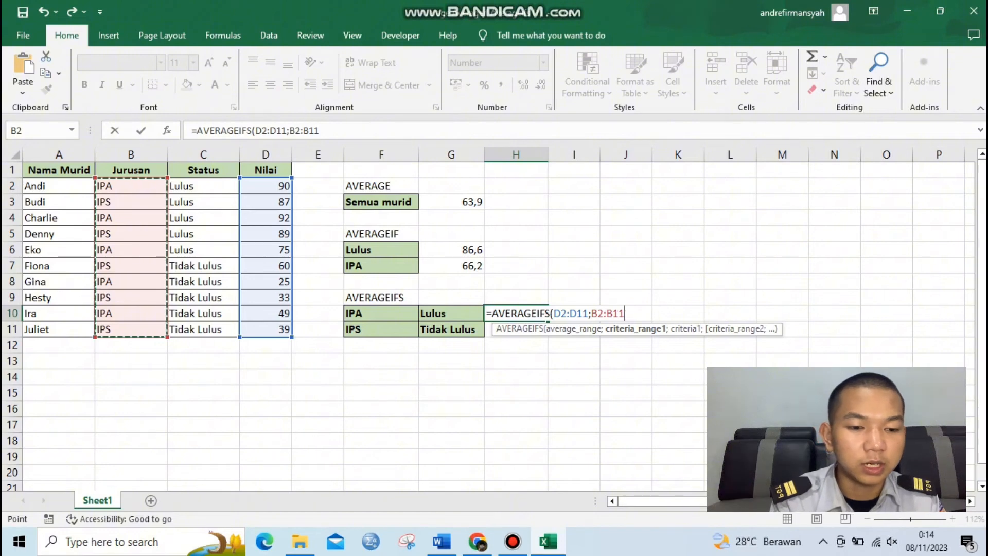
type(";")
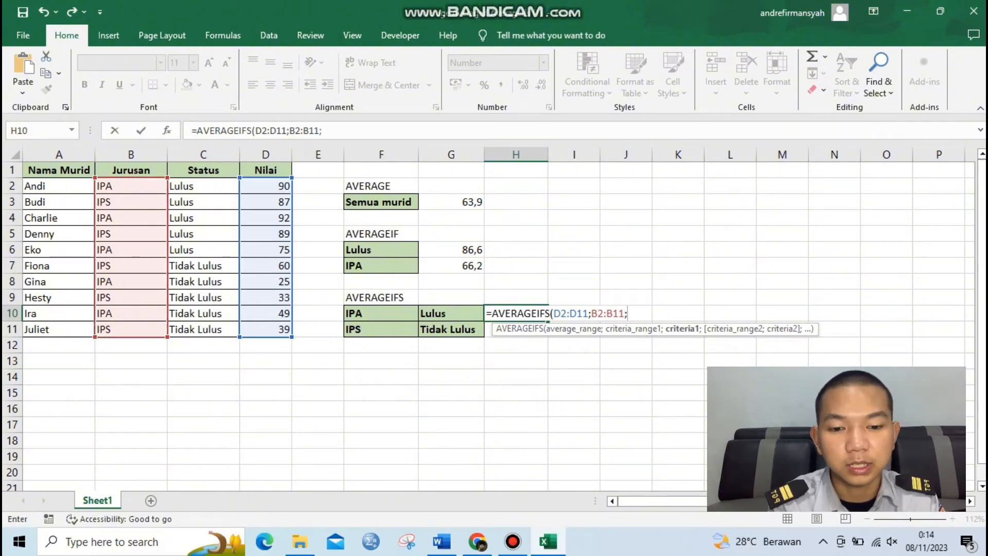
left_click(381, 314)
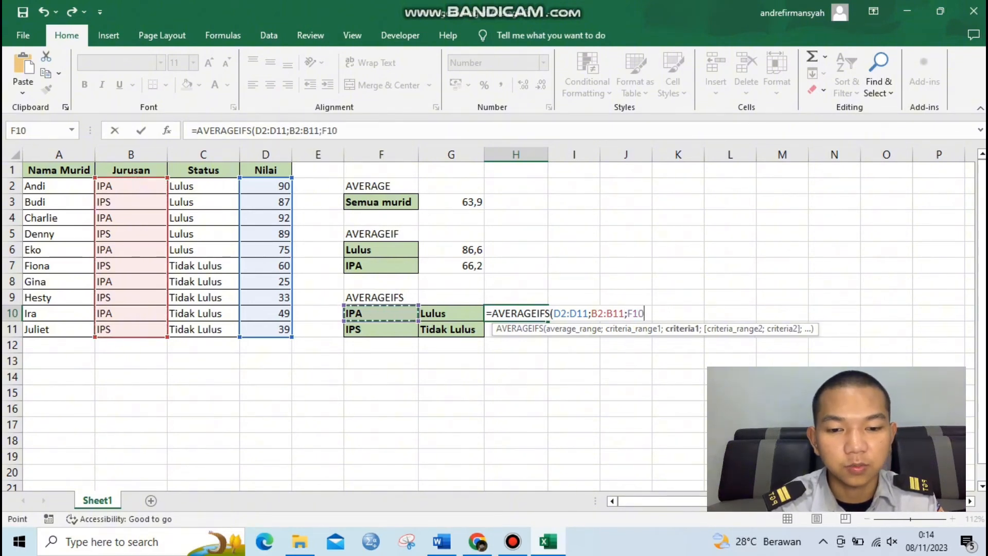
type(";")
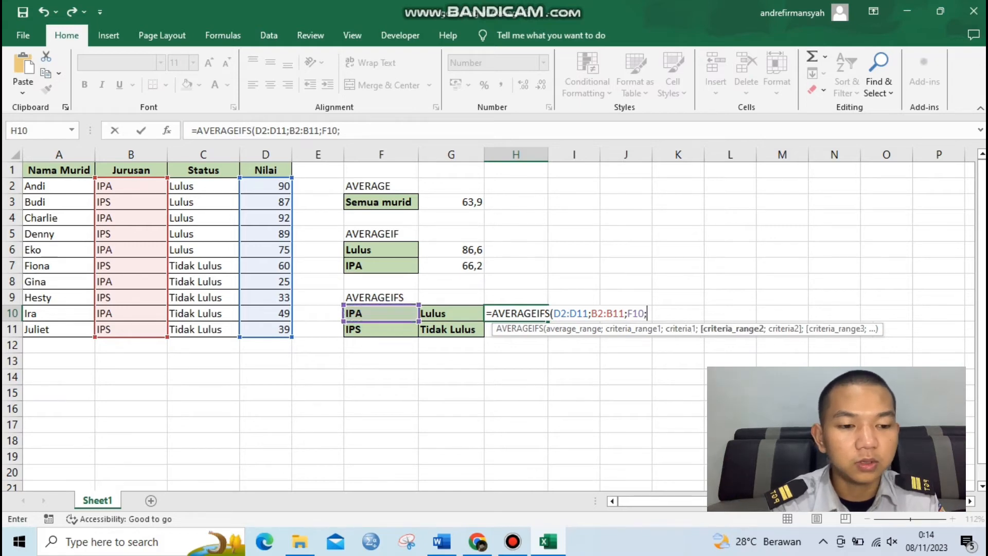
left_click_drag(234, 186, 234, 335)
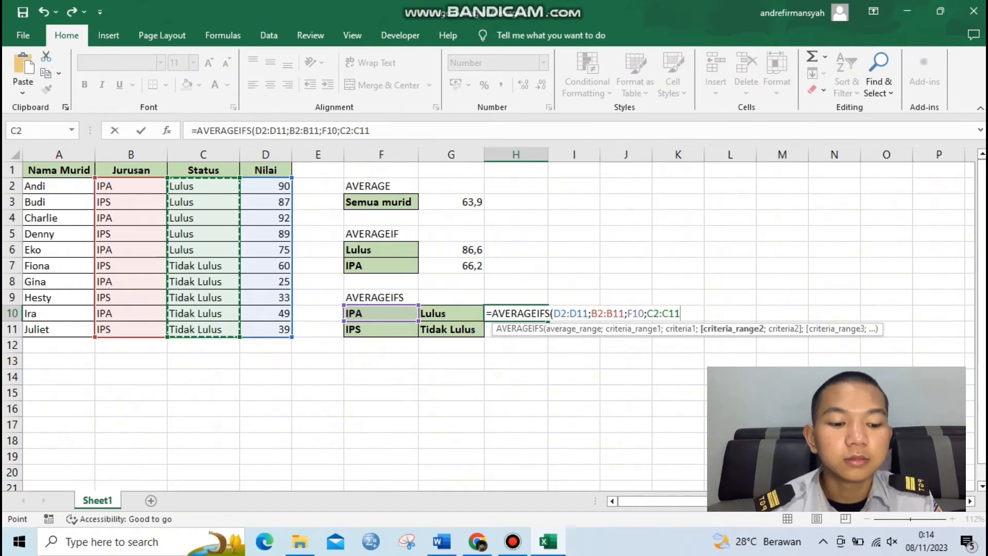
type(";")
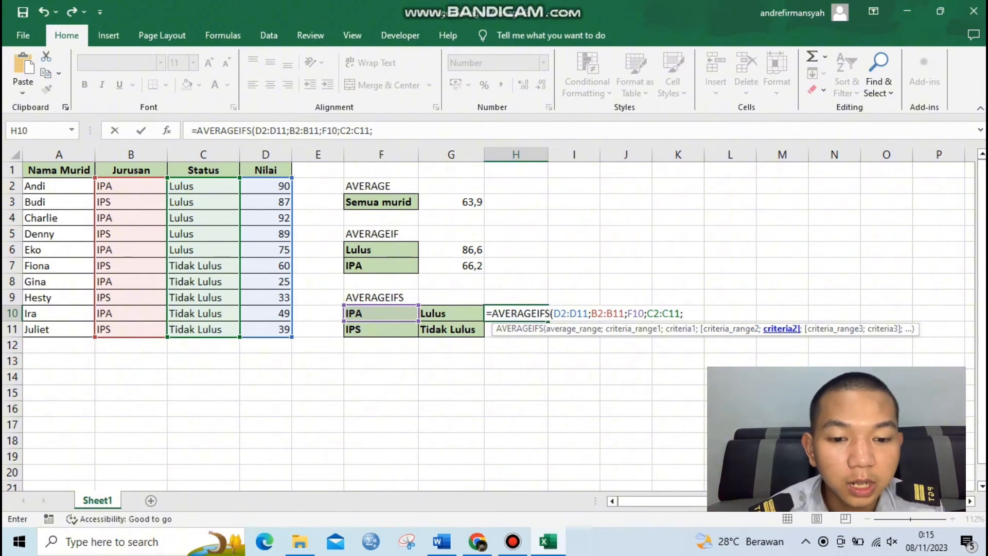
key("Left")
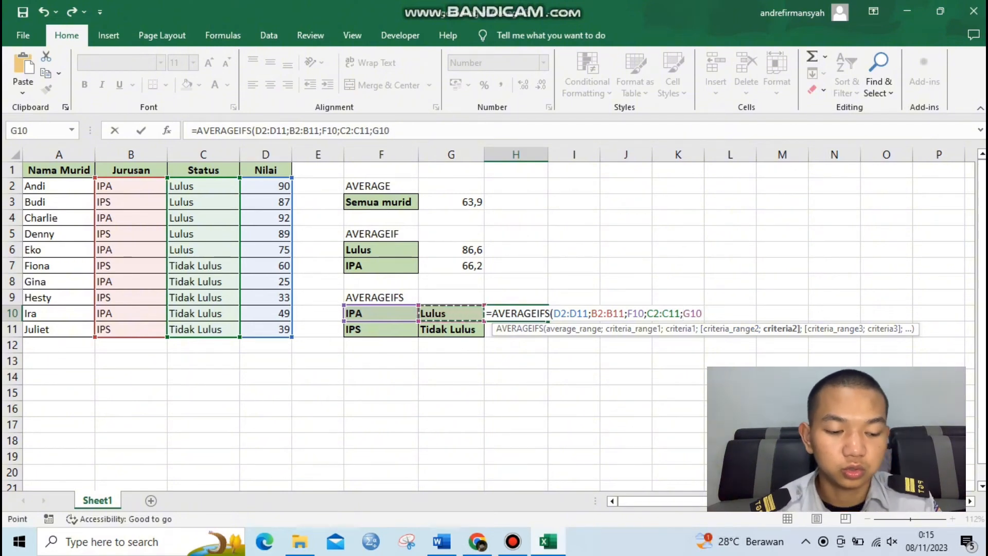
key("Return")
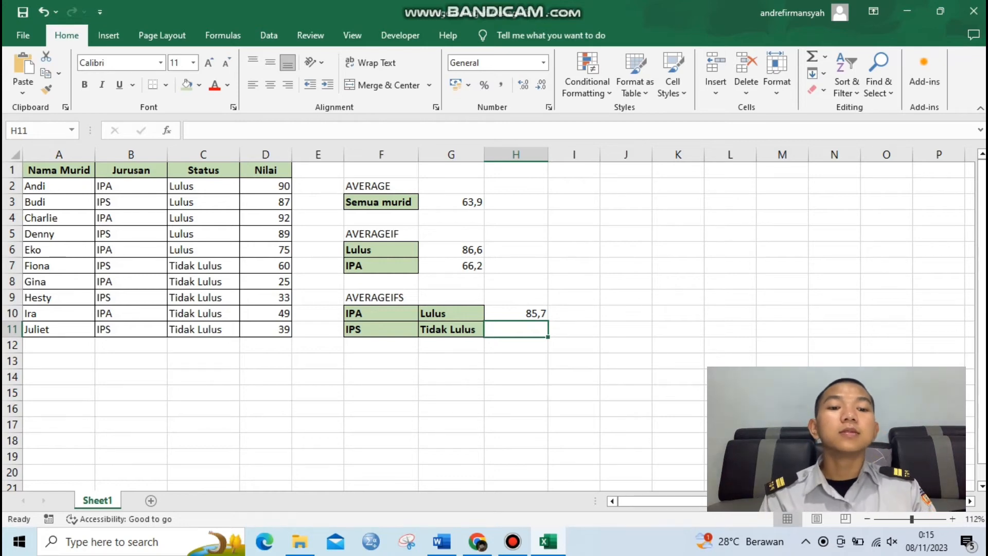
key("Up")
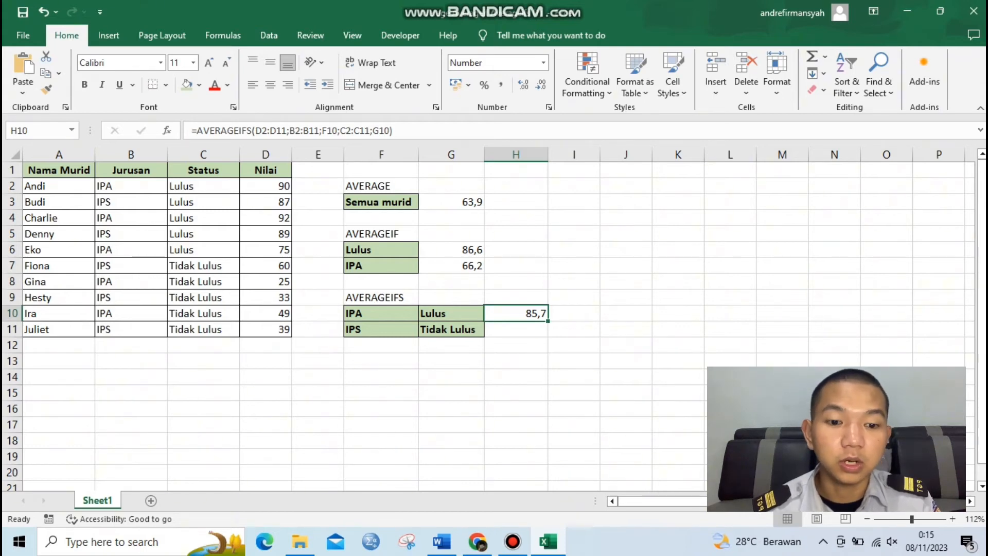
Step: Start an AVERAGEIFS formula in H11 with D2:D11 as the average range
key("Down")
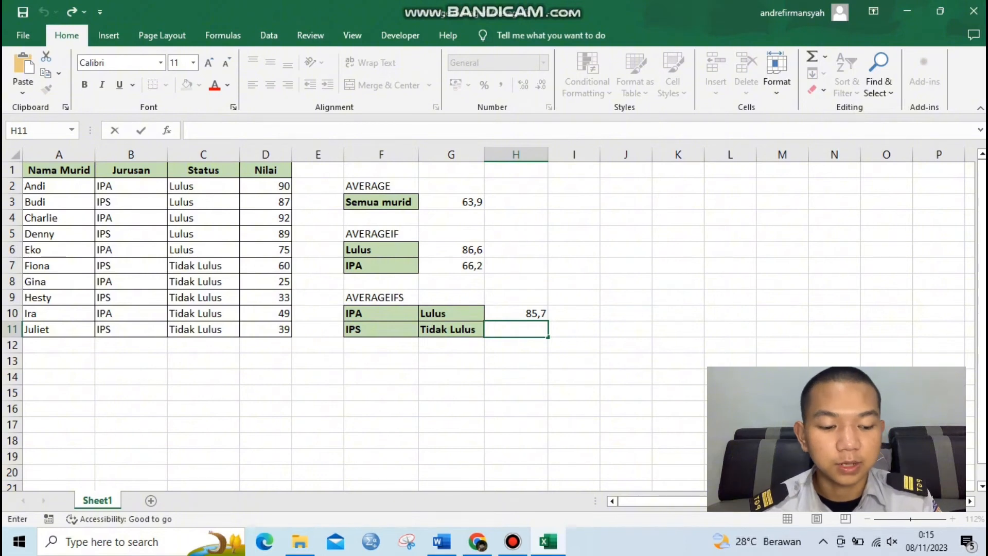
type("=")
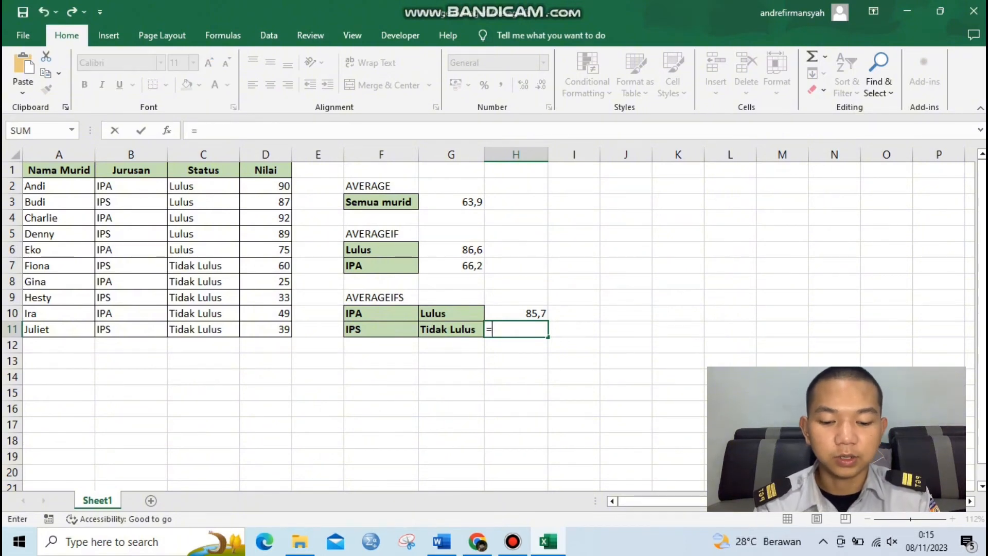
type("aver")
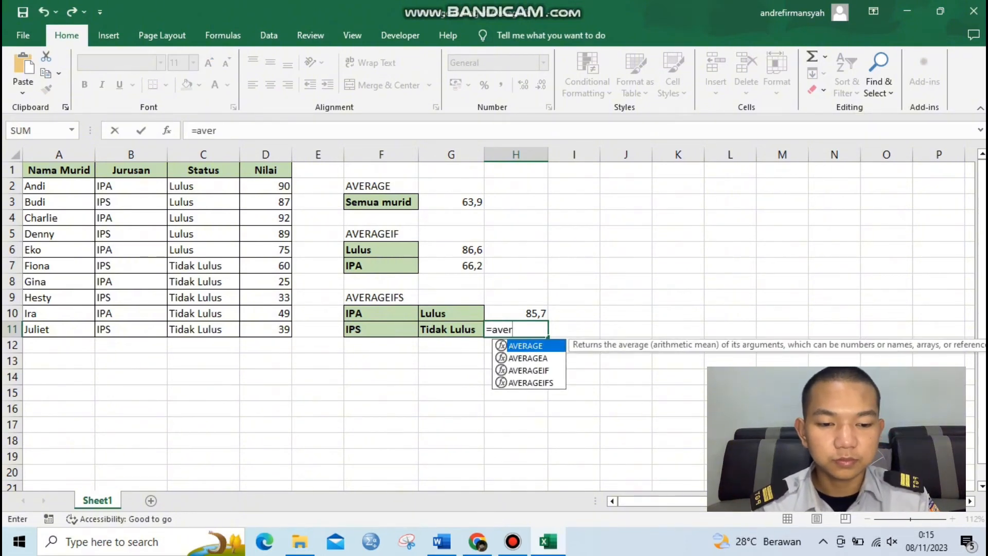
type("age")
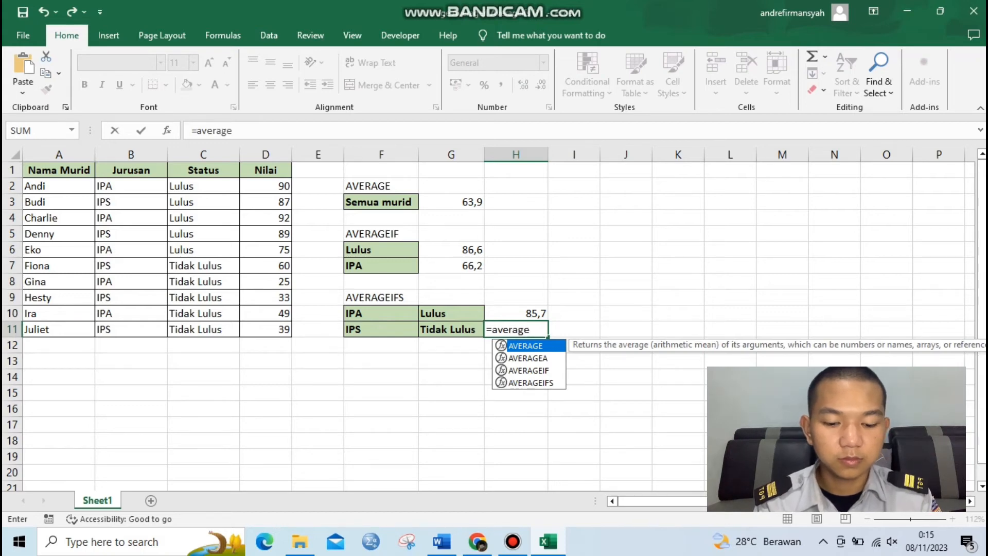
type("if")
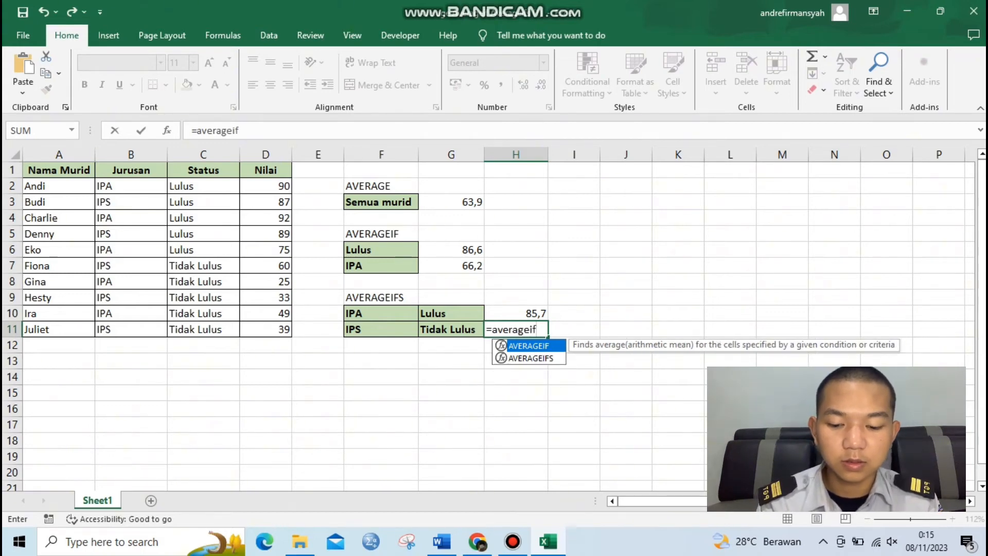
type("s")
key("Tab")
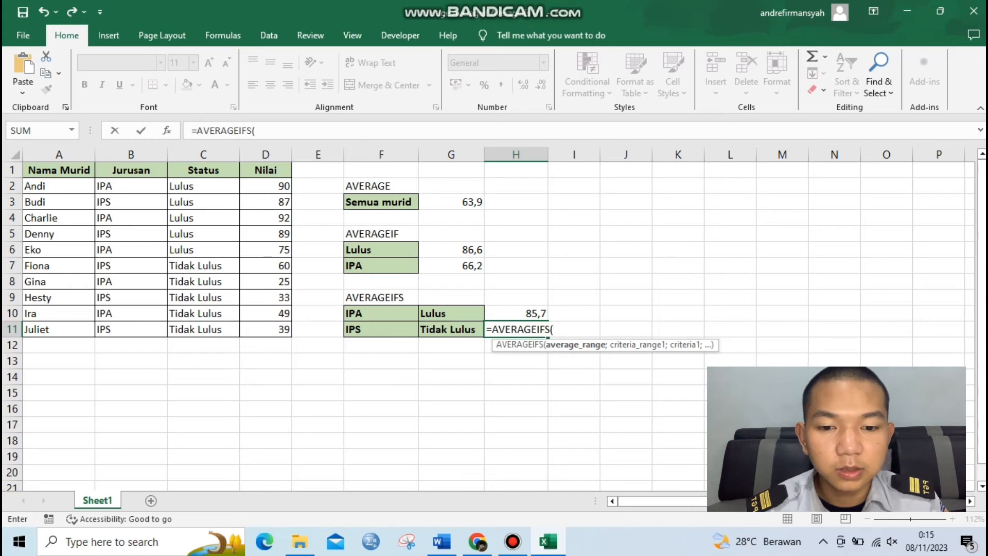
left_click_drag(278, 185, 281, 332)
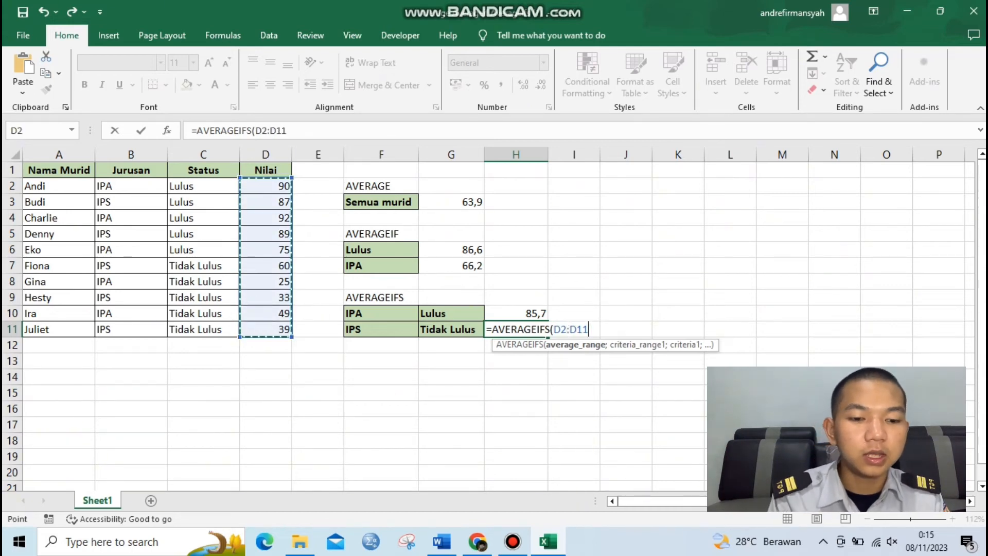
type(";")
Step: Complete the H11 formula with criteria range B2:B11 matching F11 and criteria range C2:C11 matching G11
left_click_drag(110, 186, 129, 330)
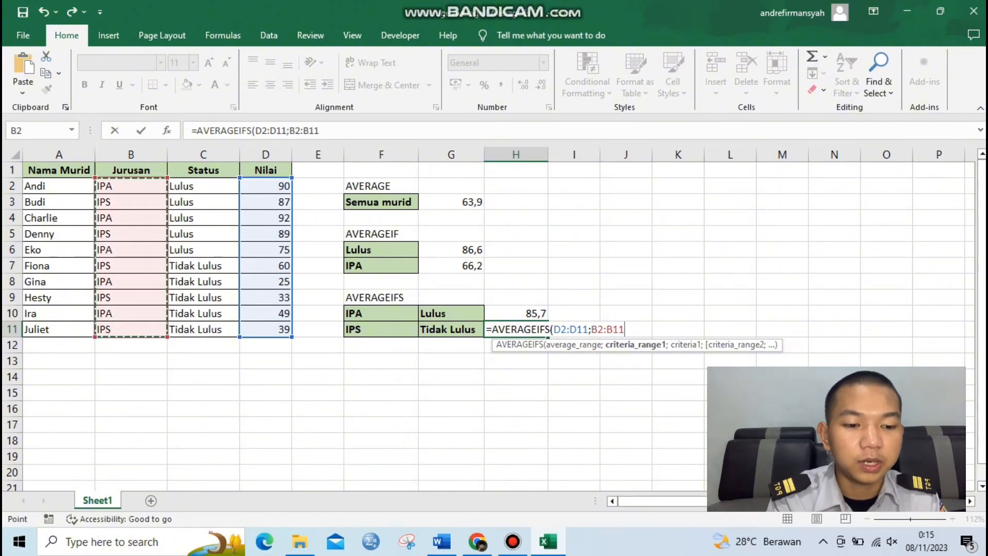
type(";")
left_click(355, 330)
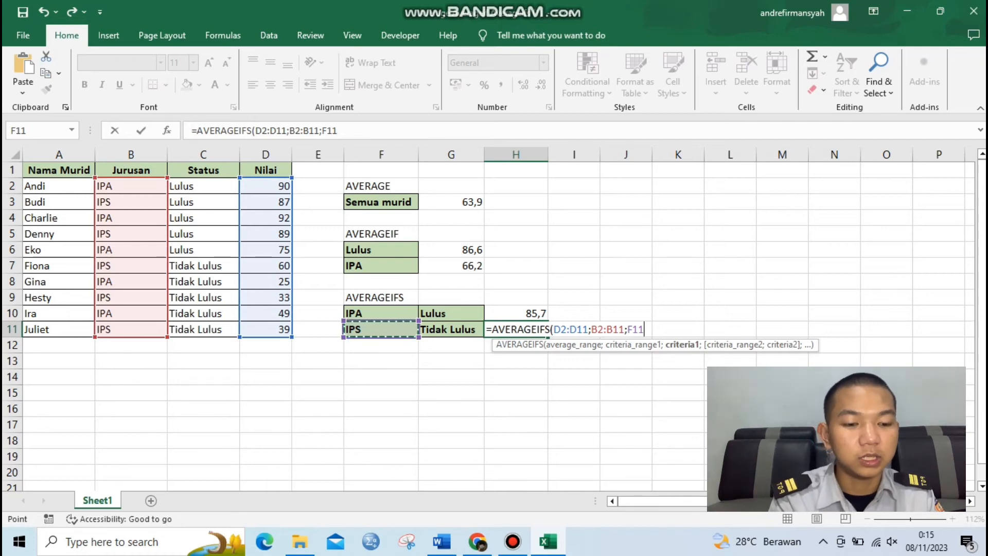
type(";")
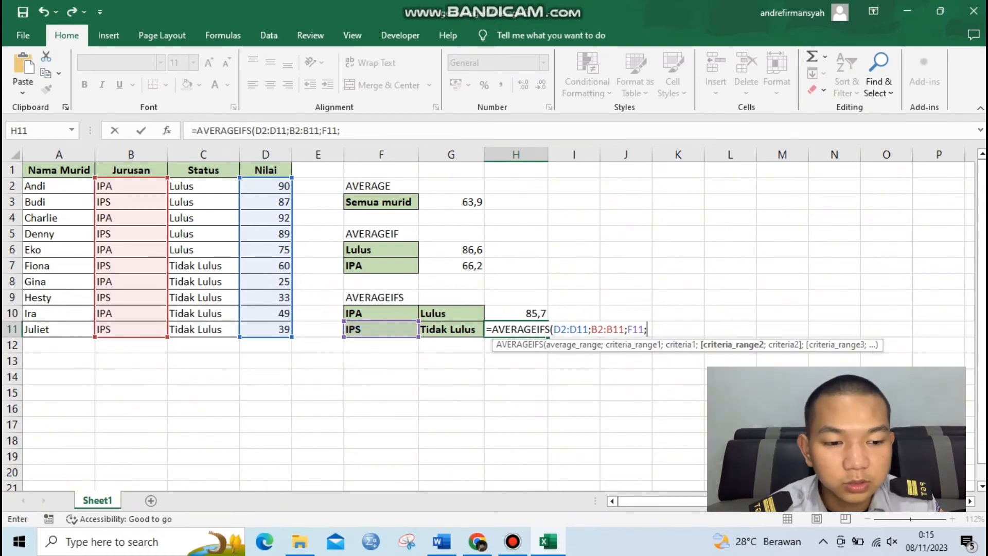
left_click(203, 187)
left_click_drag(203, 186, 203, 329)
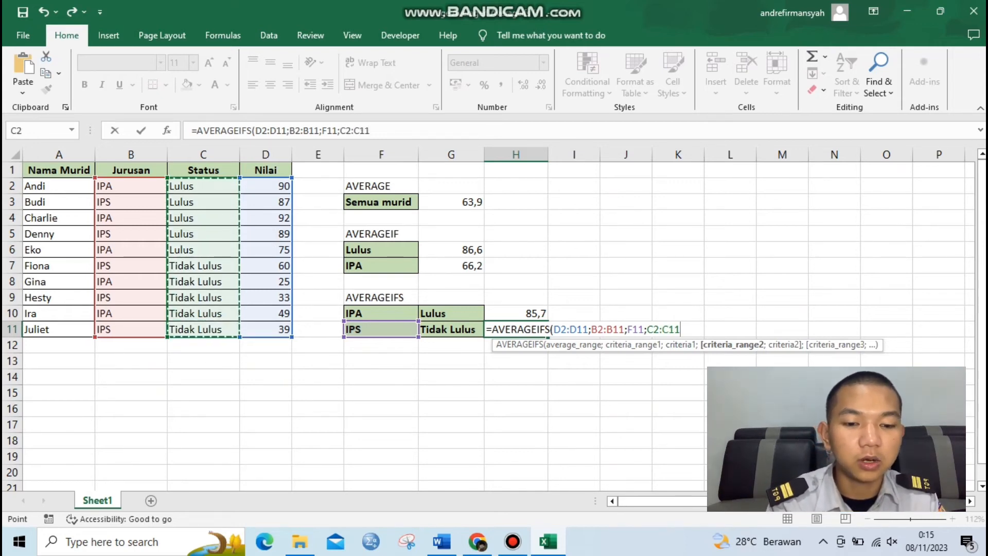
type(";")
left_click(452, 330)
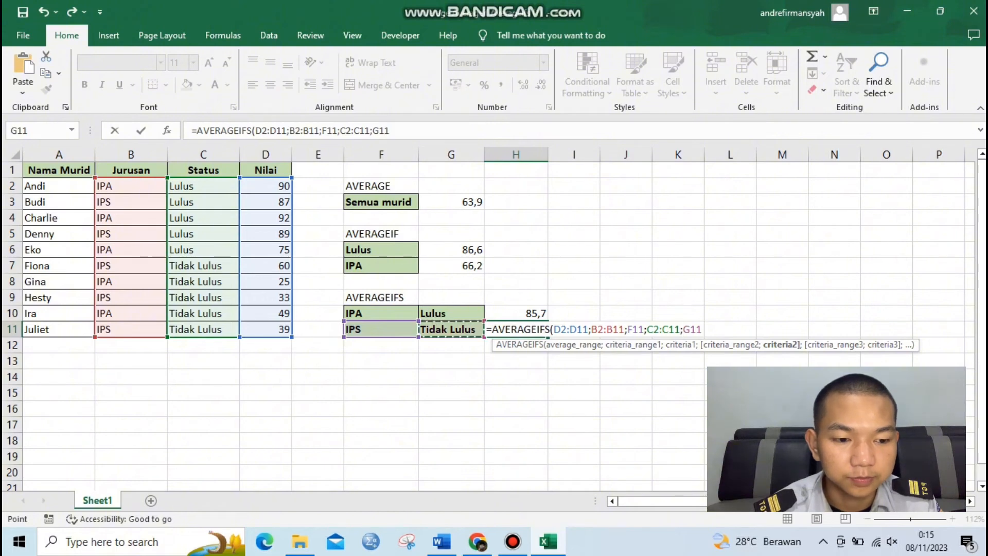
key("Return")
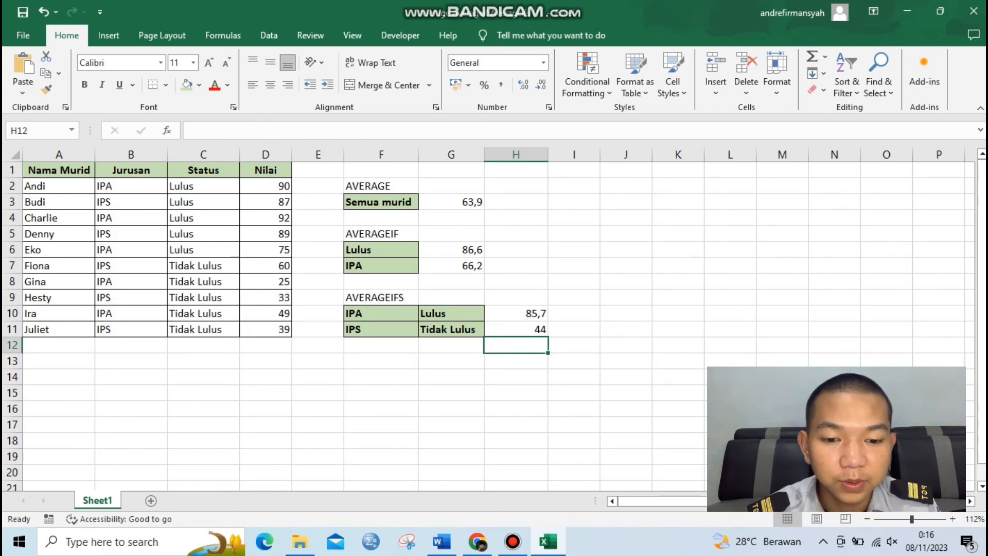
Step: Change the second AVERAGEIF criterion in F7 to Ips
double_click(383, 266)
key("BackSpace")
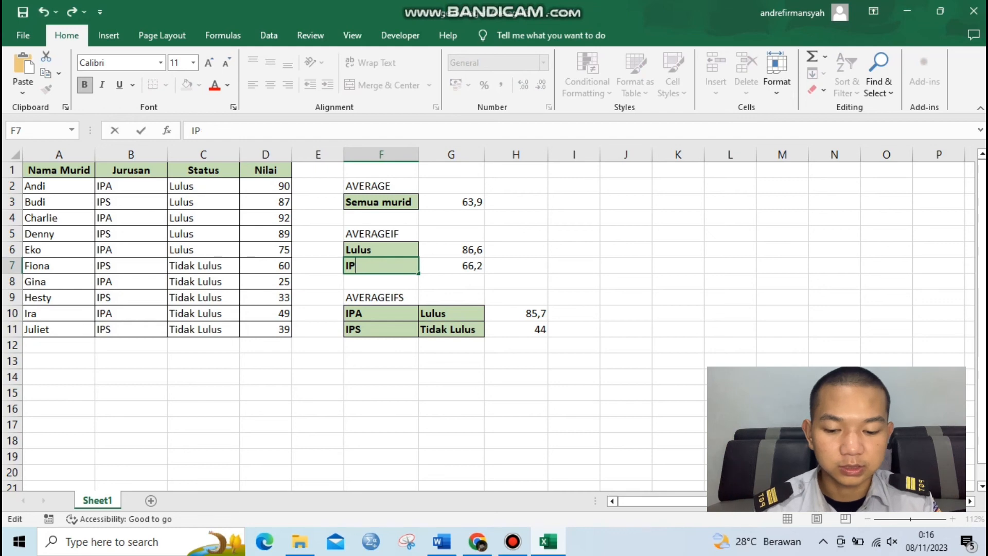
type("s")
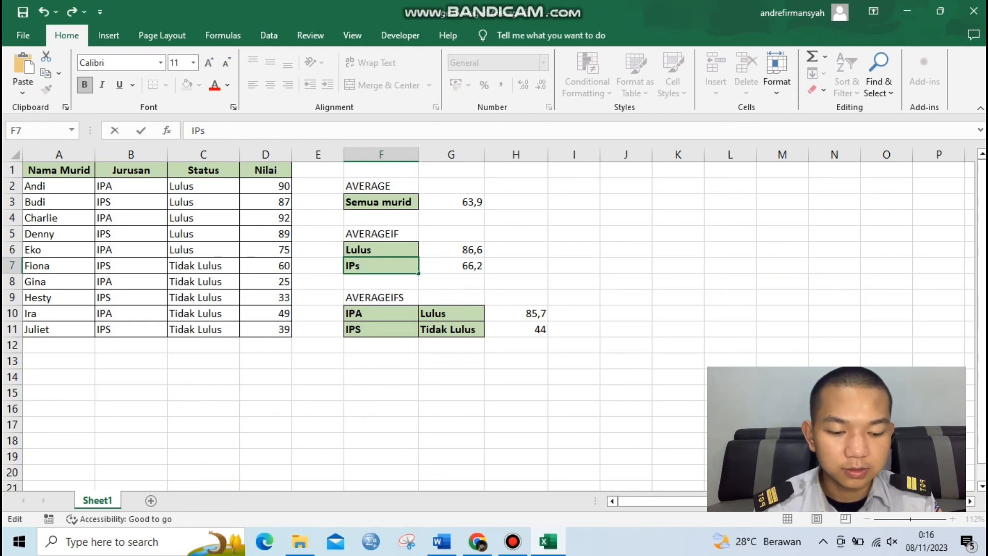
key("Return")
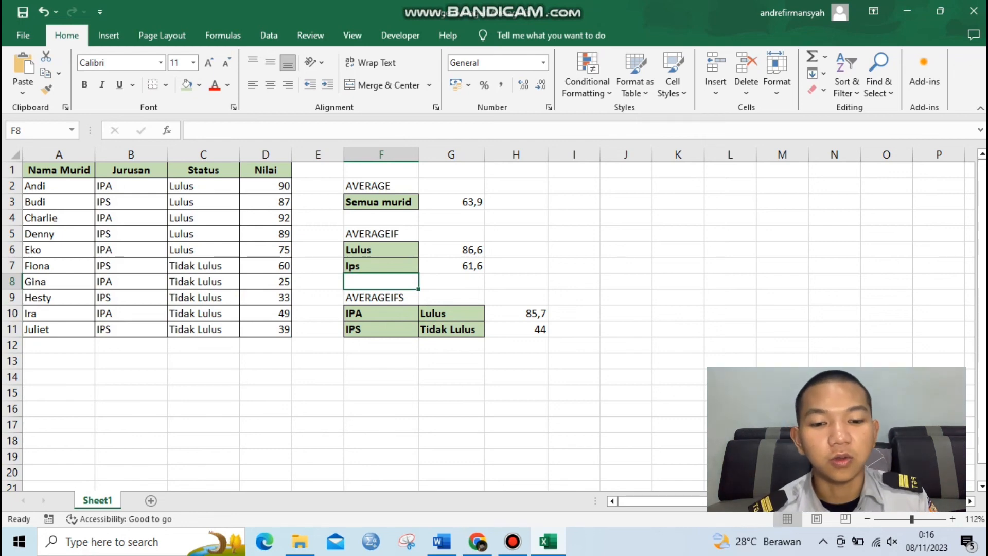
Step: Change the second AVERAGEIF criterion in F7 to Ipk, a value absent from the Jurusan column
key("Up")
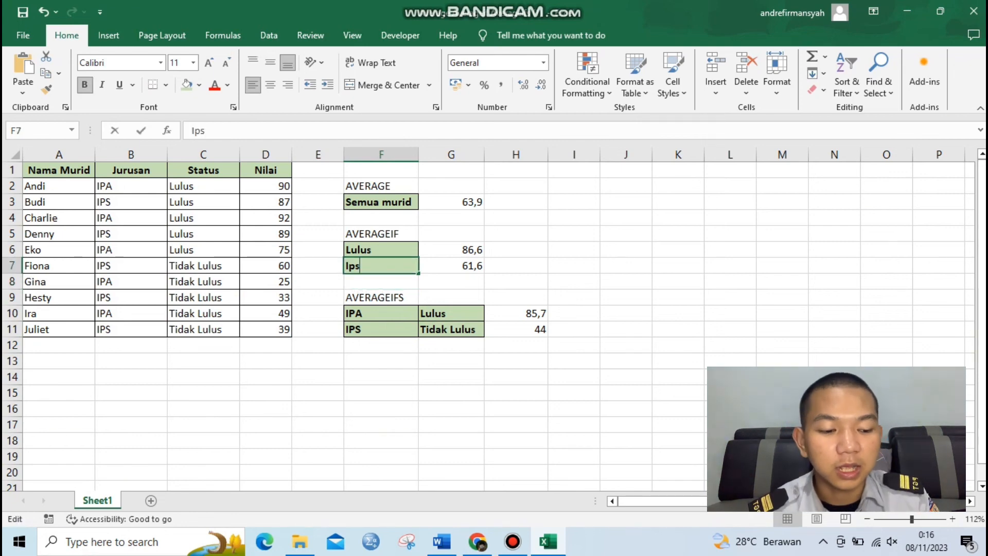
key("F2")
key("BackSpace")
type("k")
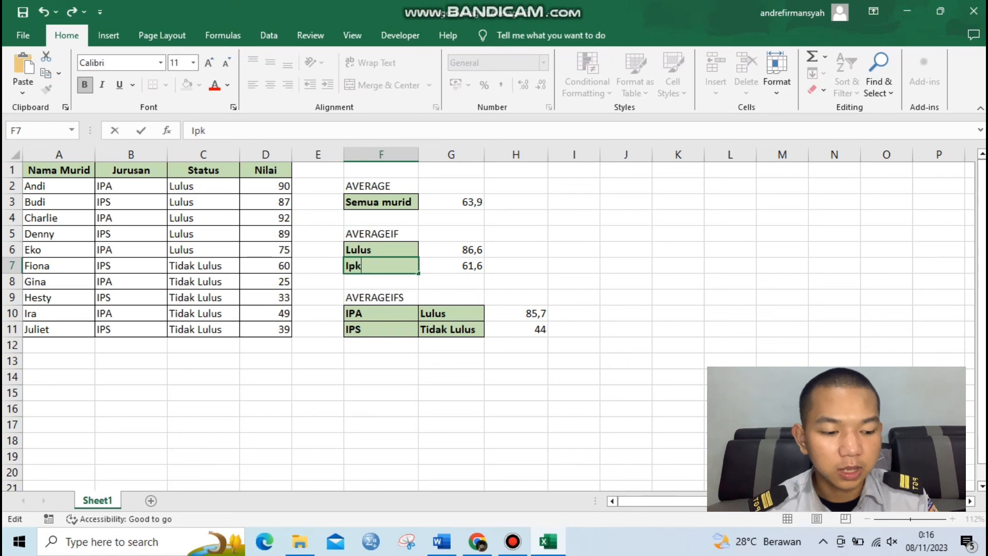
key("Return")
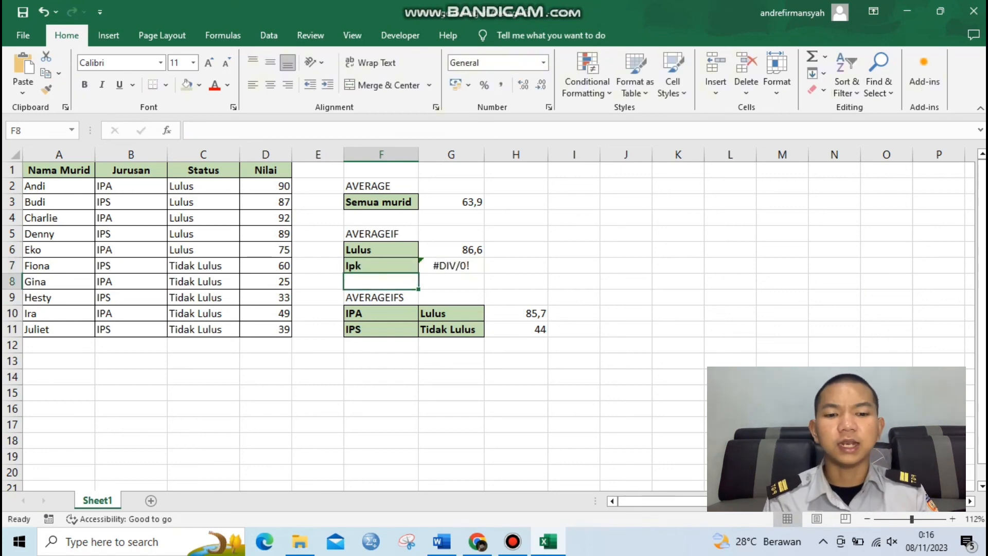